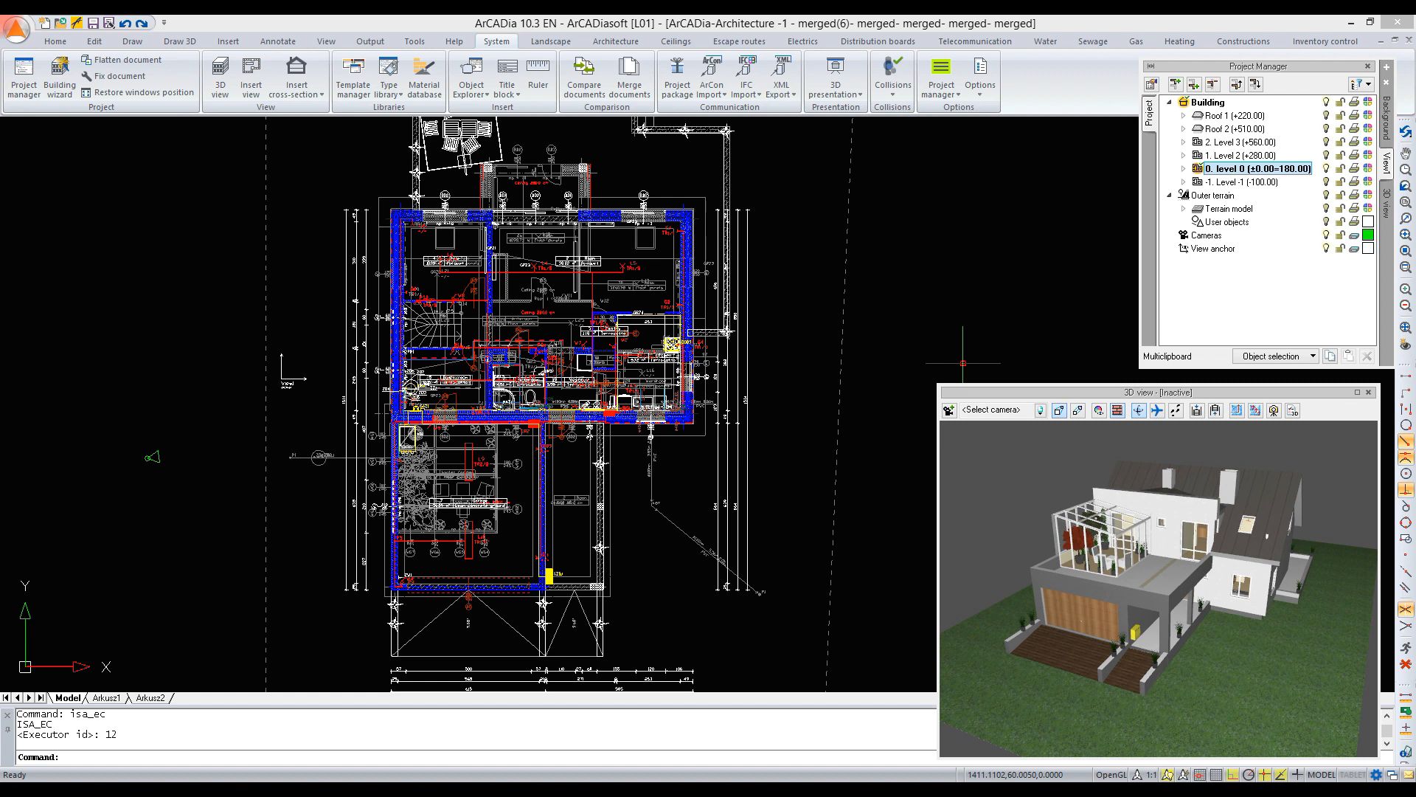
mouse_move(1165, 526)
left_mouse_down()
mouse_move(1246, 524)
mouse_move(1225, 442)
mouse_move(1242, 507)
left_mouse_up()
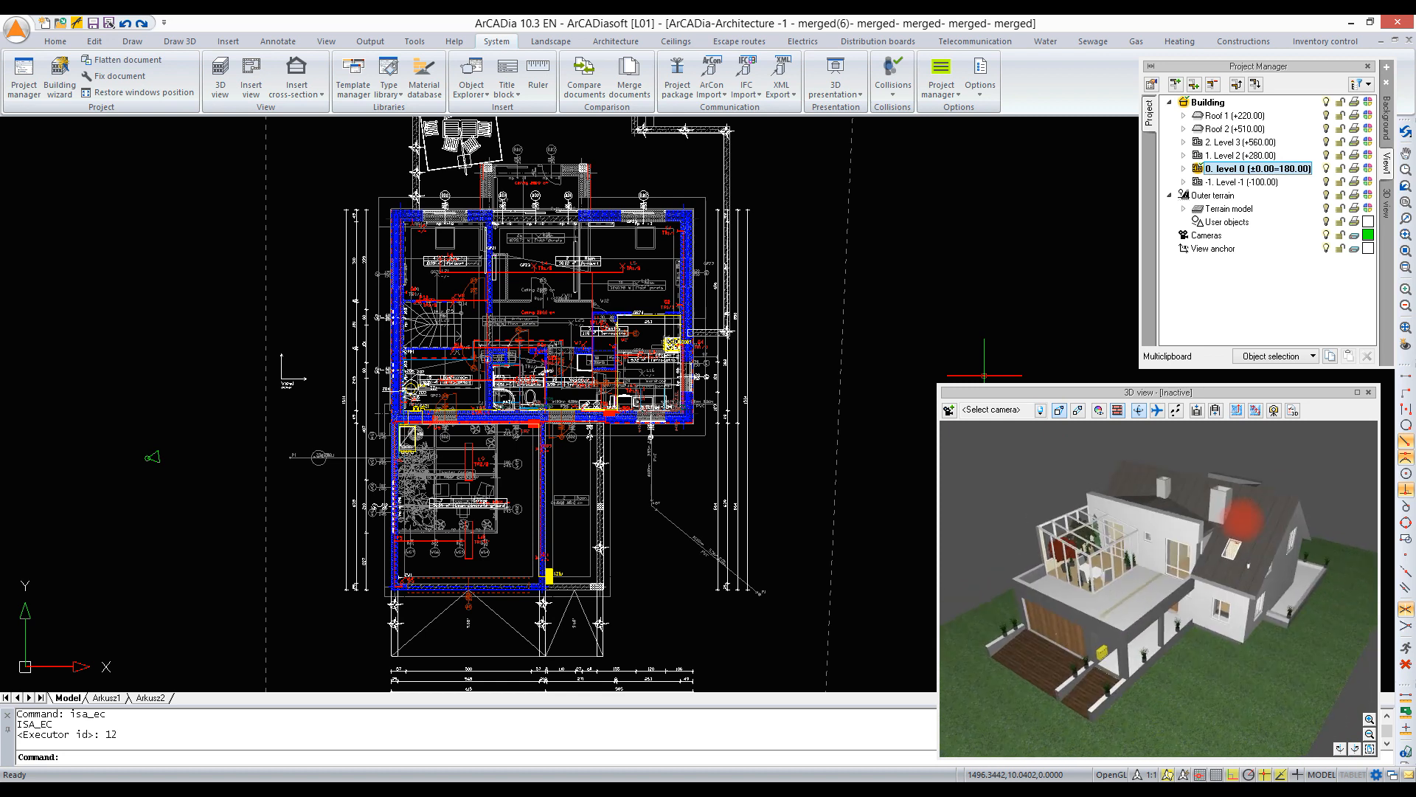
left_click(491, 44)
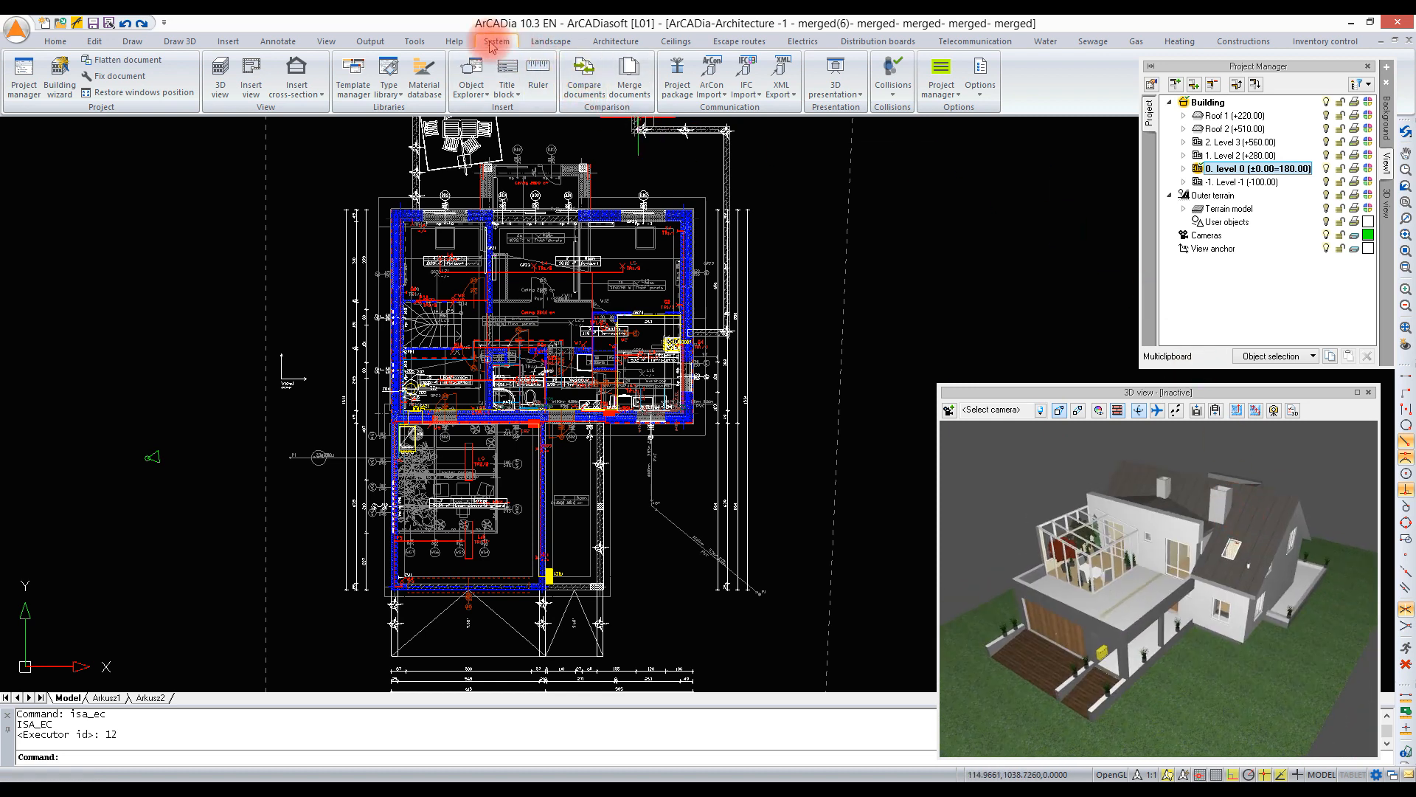
left_click(894, 72)
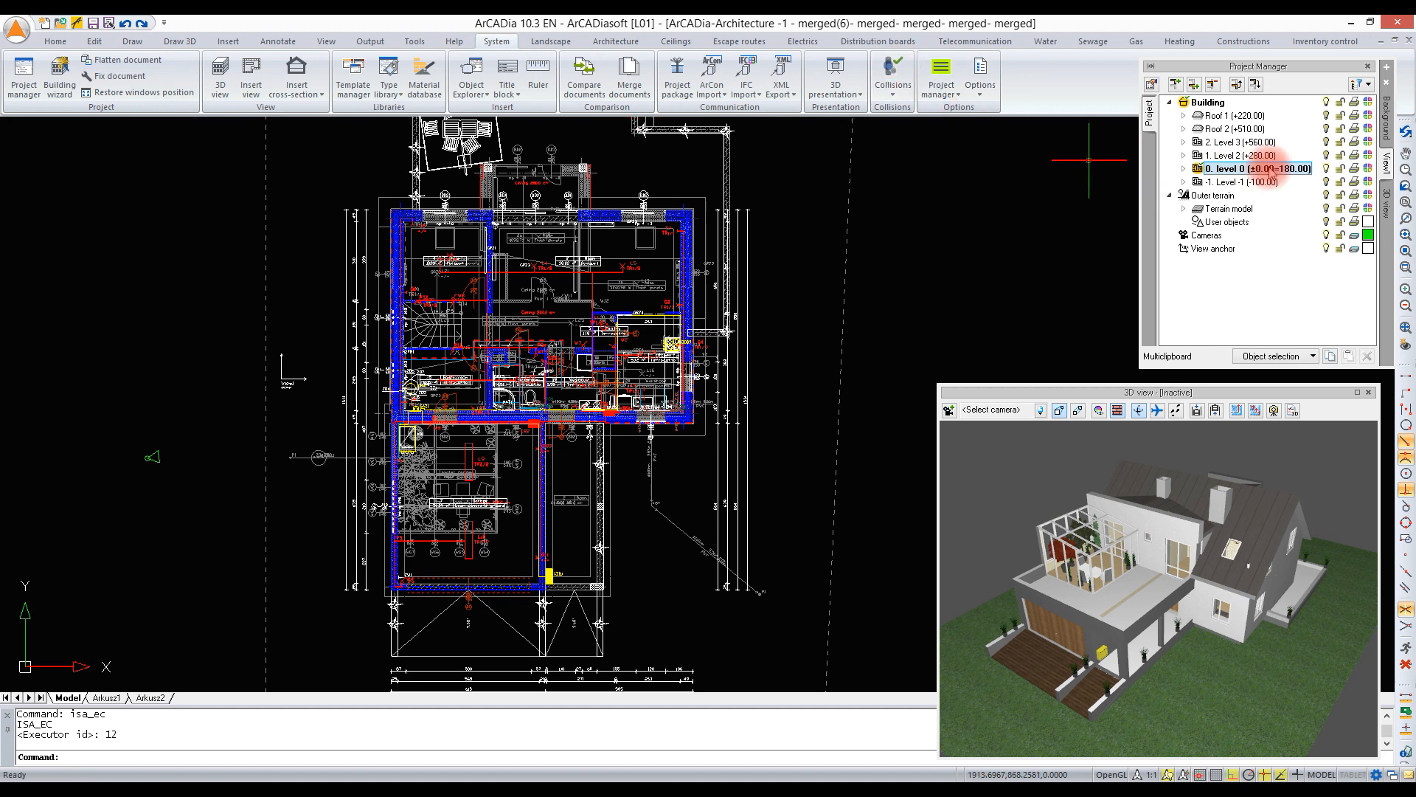
scroll(572, 369, "up", 1)
middle_click_drag(628, 429, 602, 559)
mouse_move(1157, 714)
left_mouse_down()
mouse_move(1189, 663)
mouse_move(1191, 558)
mouse_move(1246, 530)
mouse_move(1233, 544)
left_mouse_up()
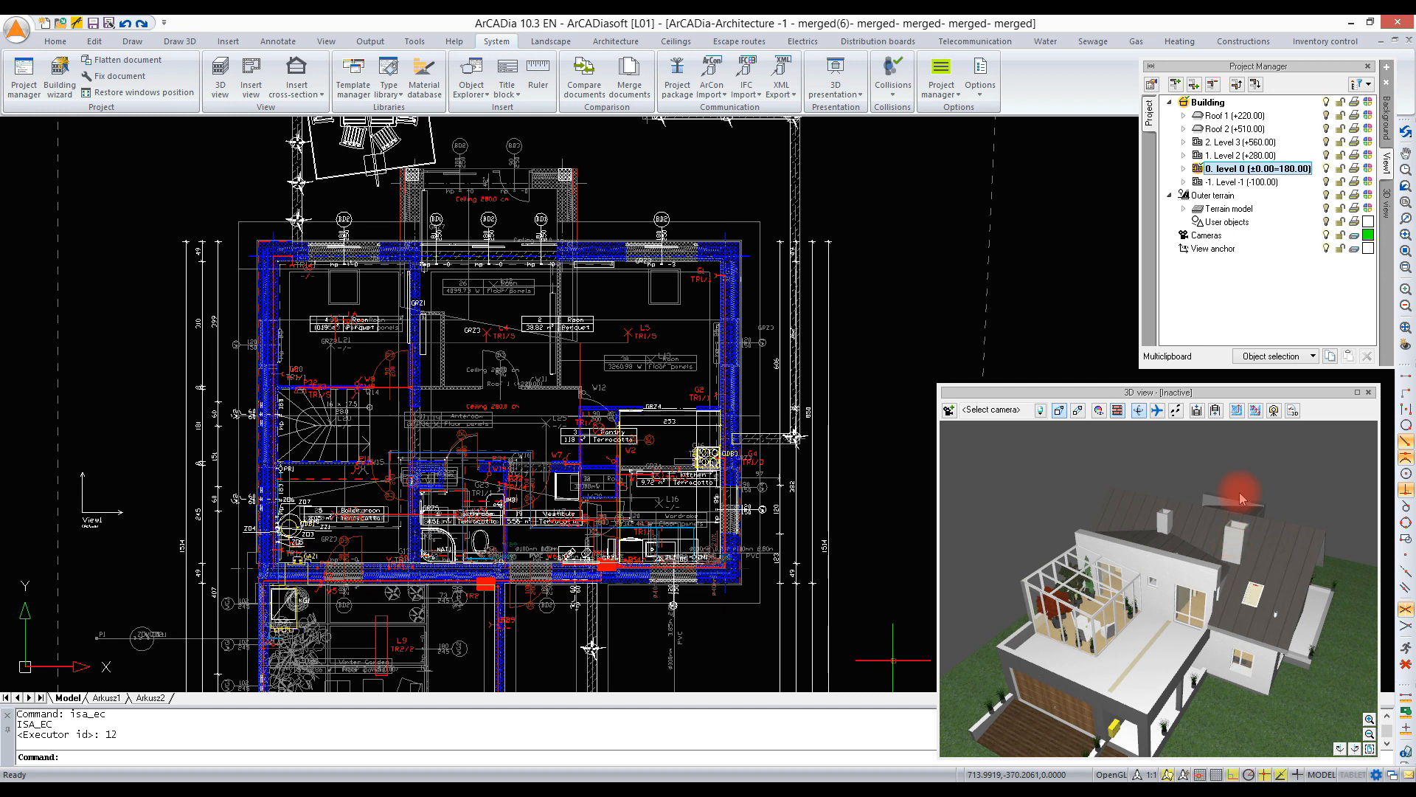
Hide all Architecture elements in the 3D view so that only the installations and terrain are displayed.
left_click(1362, 86)
left_click(1370, 85)
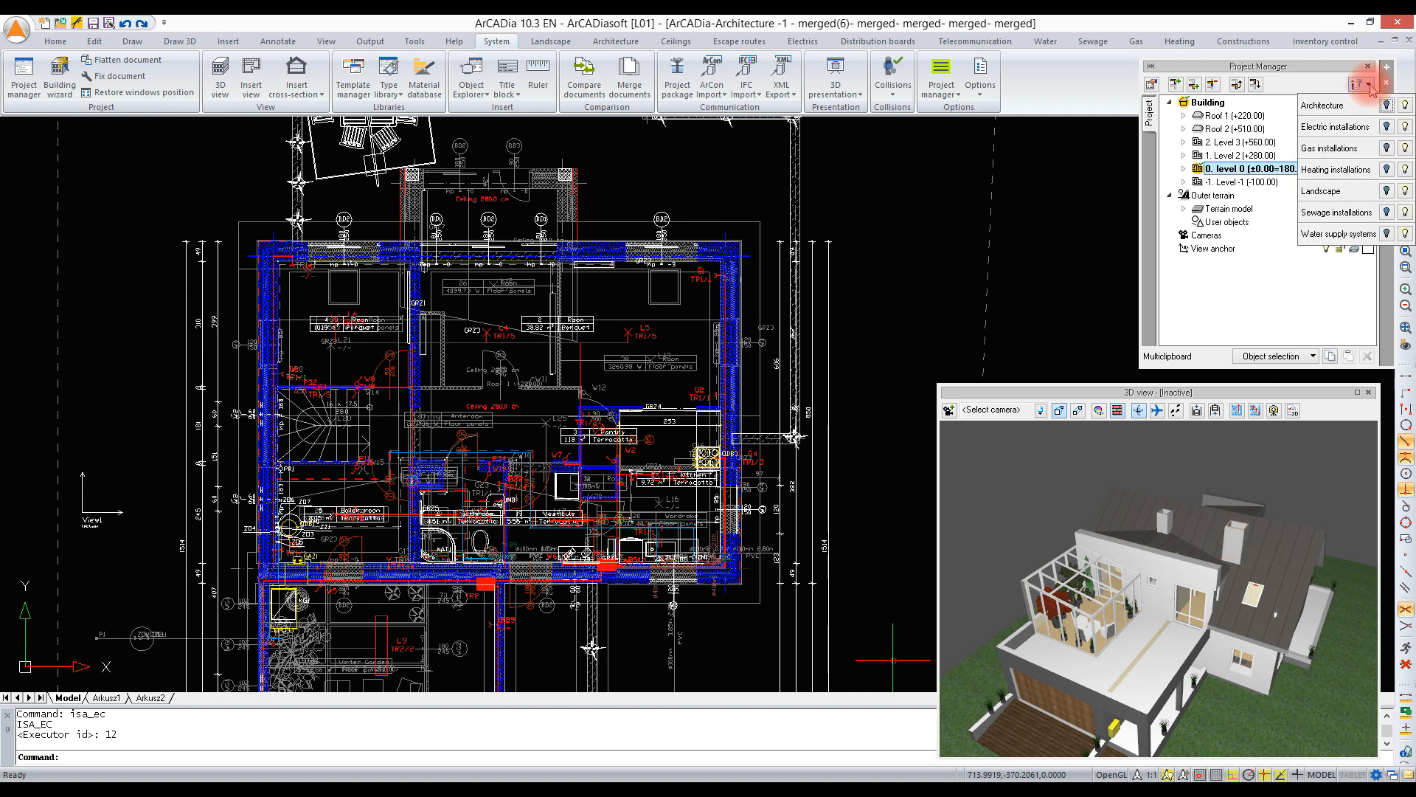
left_click(1369, 85)
left_click(1387, 195)
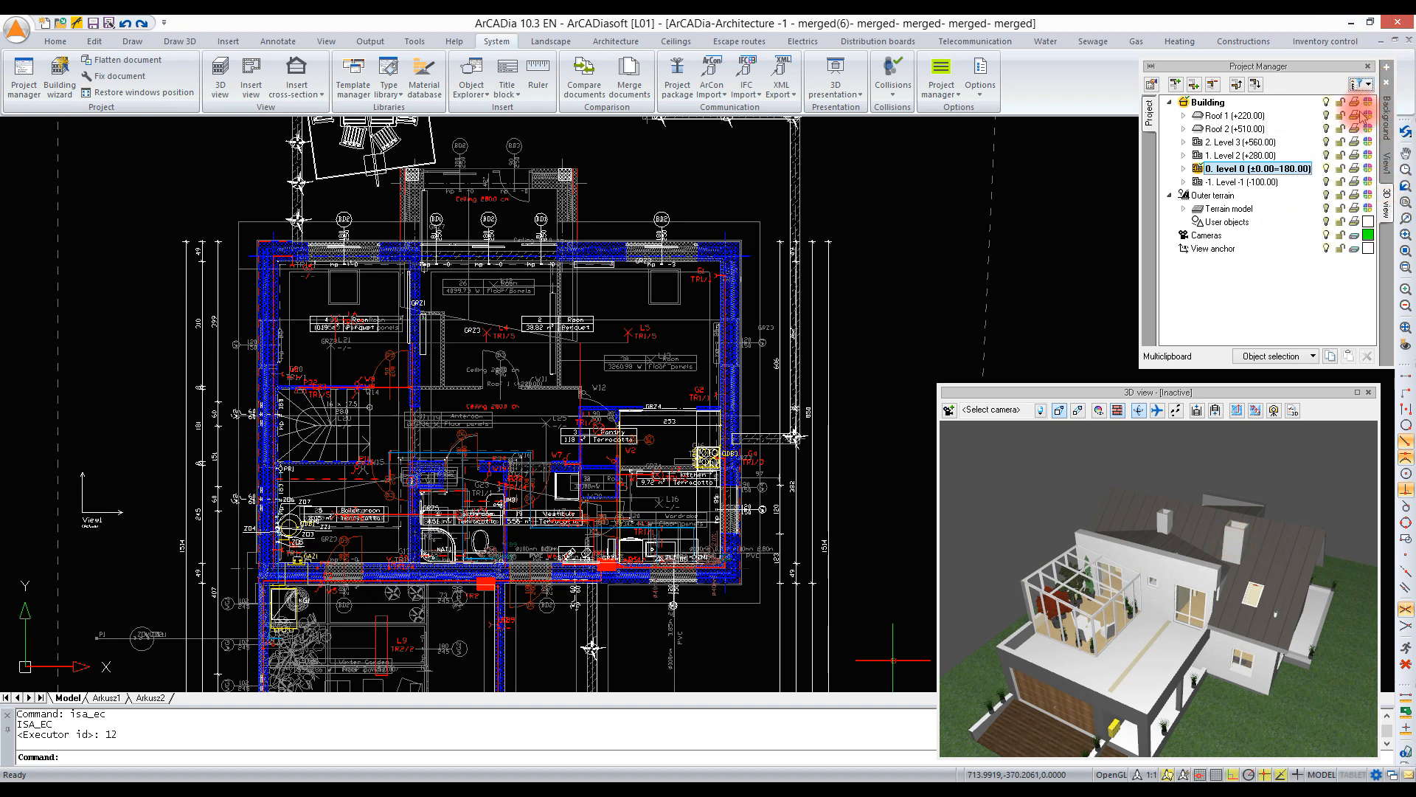
left_click(1366, 85)
left_click(1370, 85)
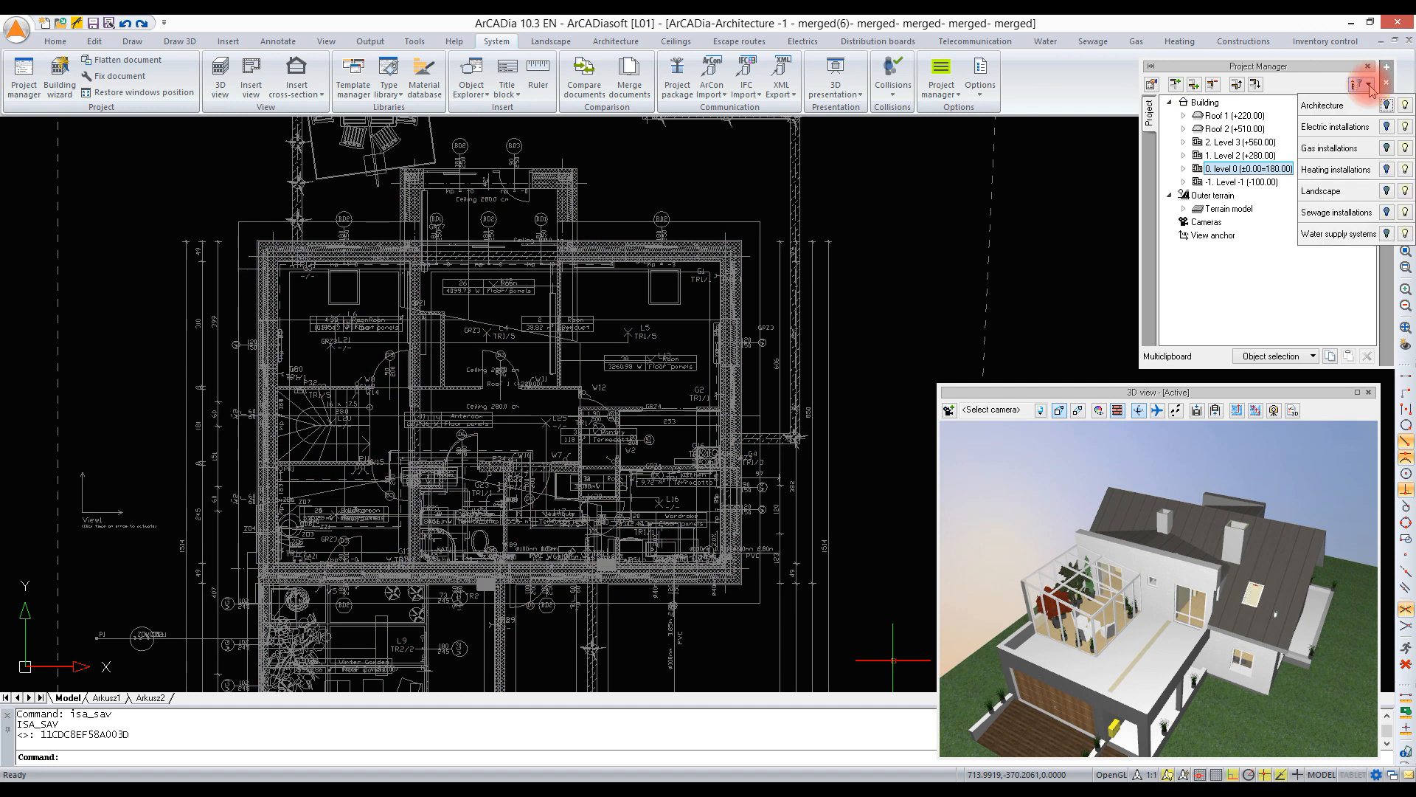
left_click(1386, 103)
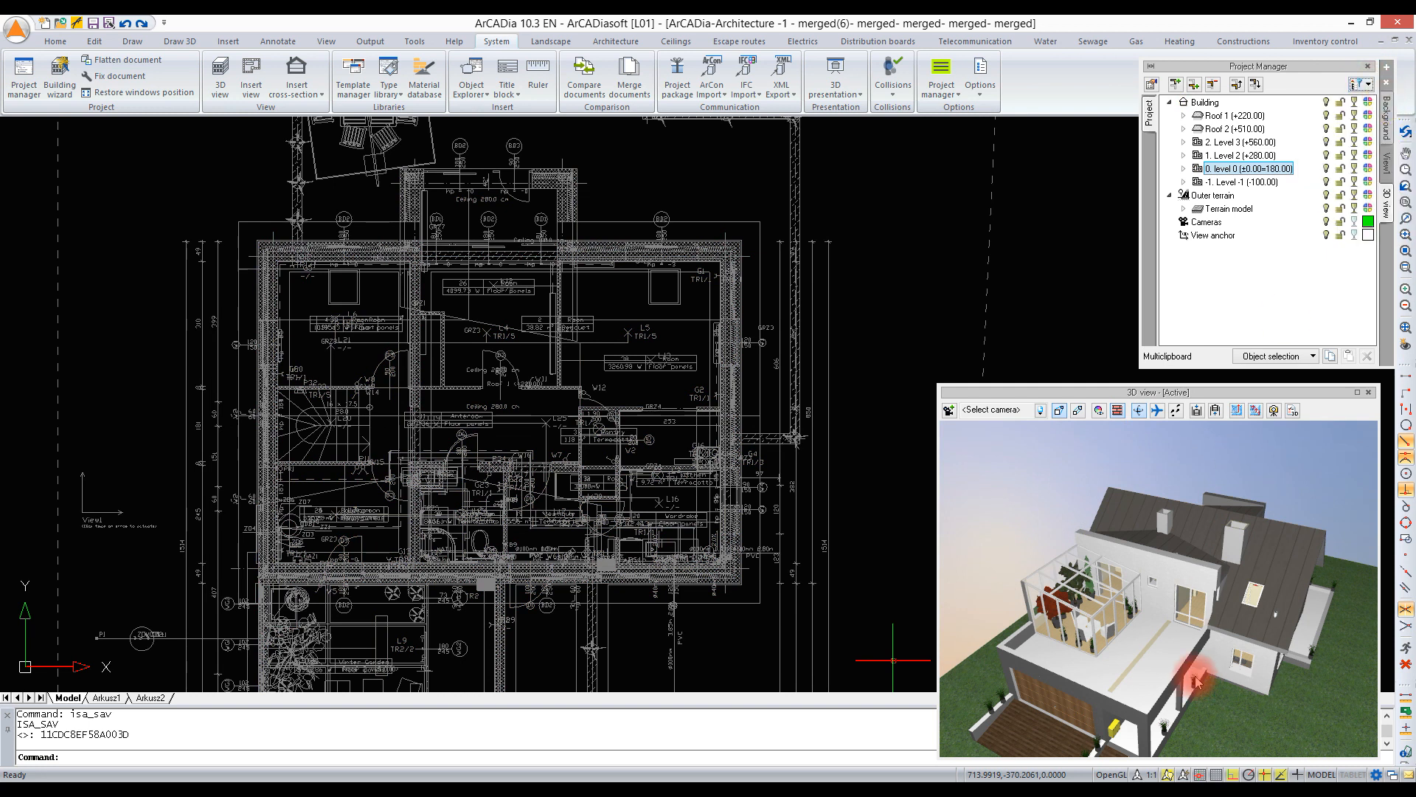
left_click_drag(1198, 669, 1202, 670)
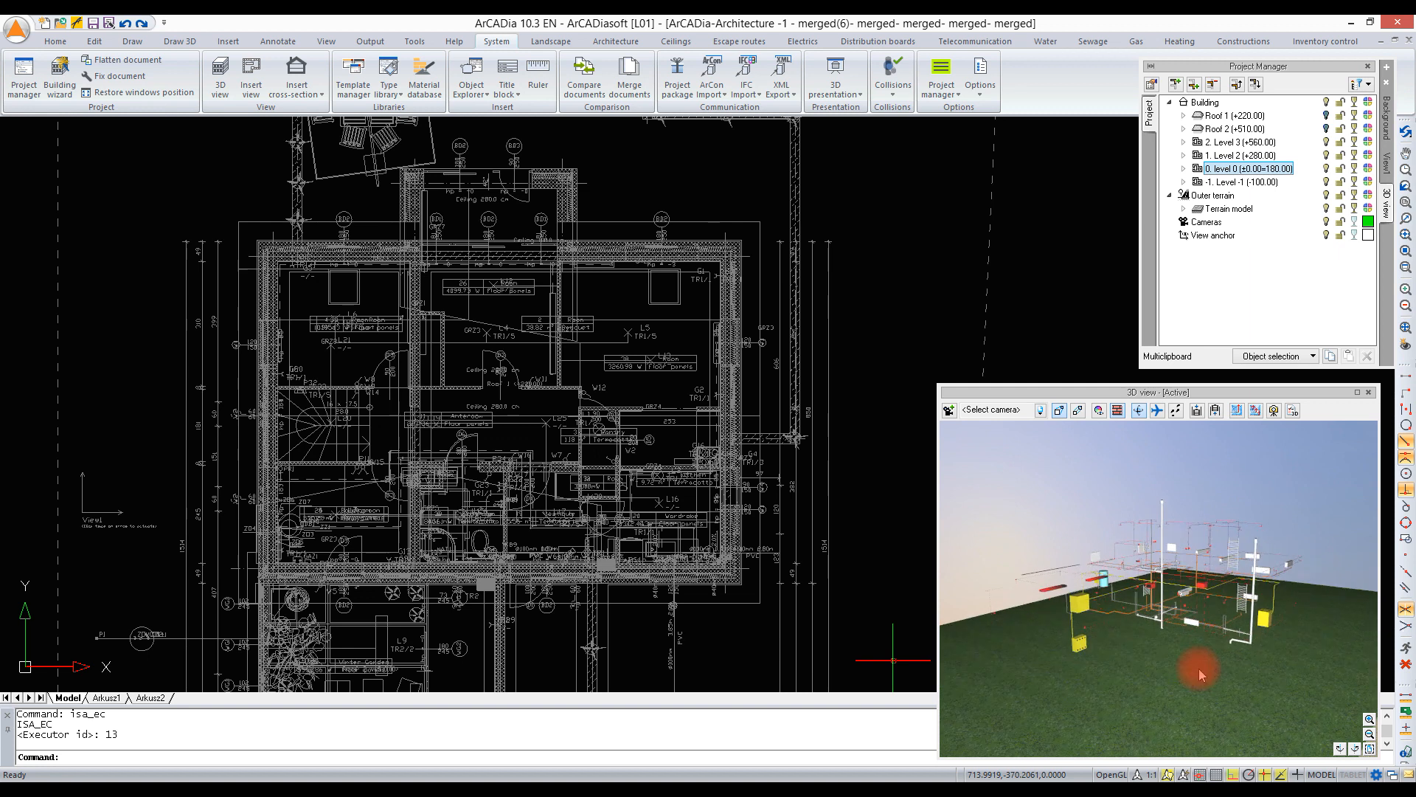
Hide the outer terrain in the 3D view.
left_click(1327, 195)
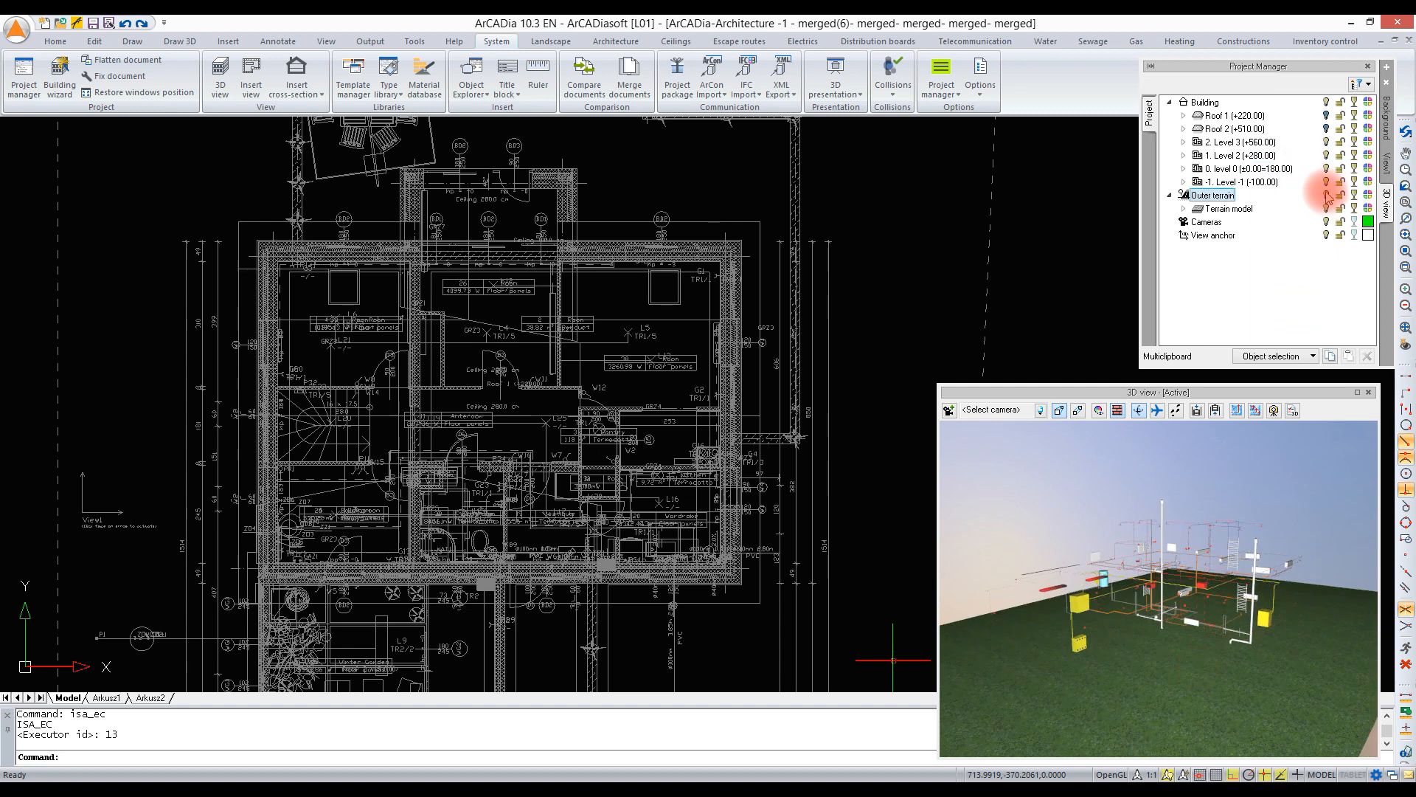
left_click(1327, 196)
left_click_drag(1197, 553, 1287, 350)
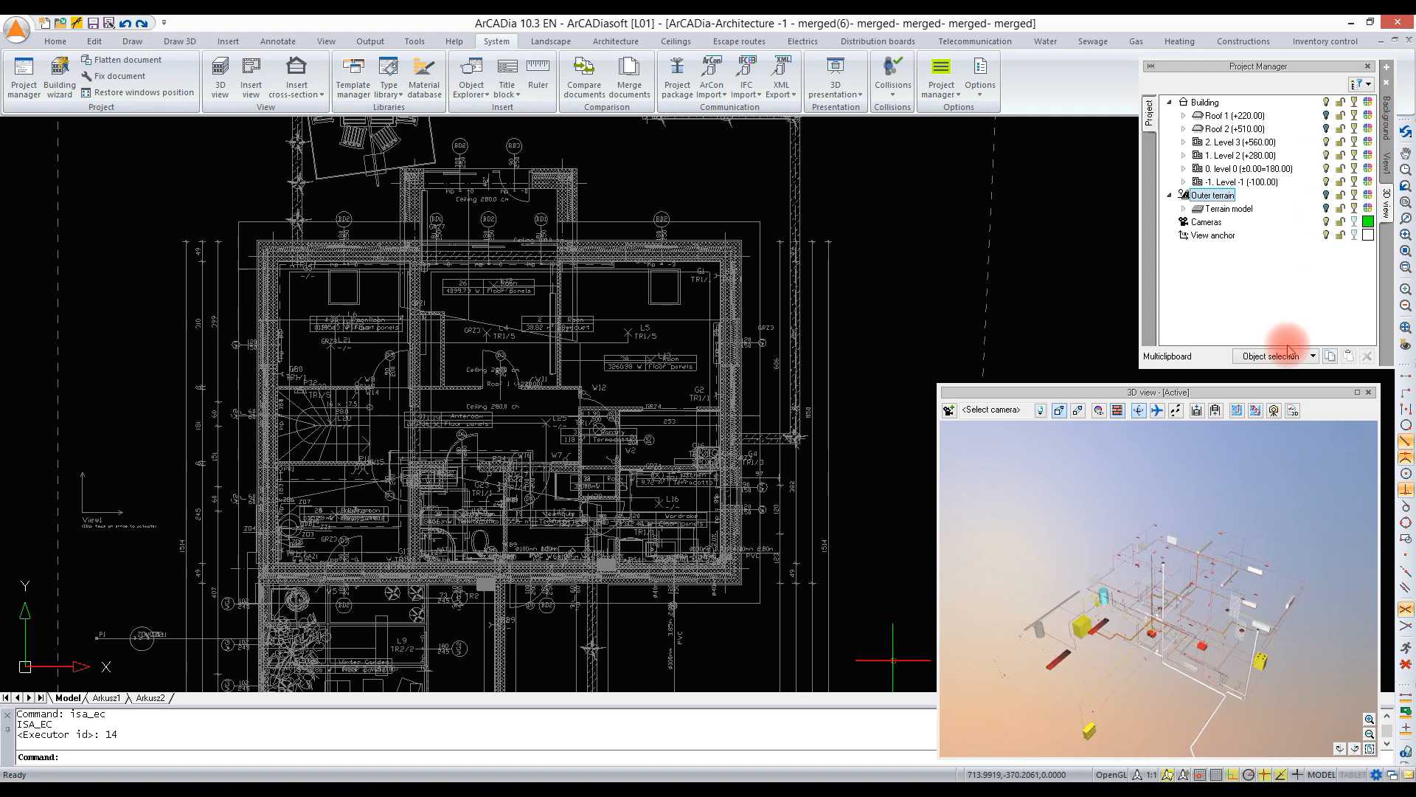
Make the plan drawing active again and enlarge the 3D view window.
left_click(898, 554)
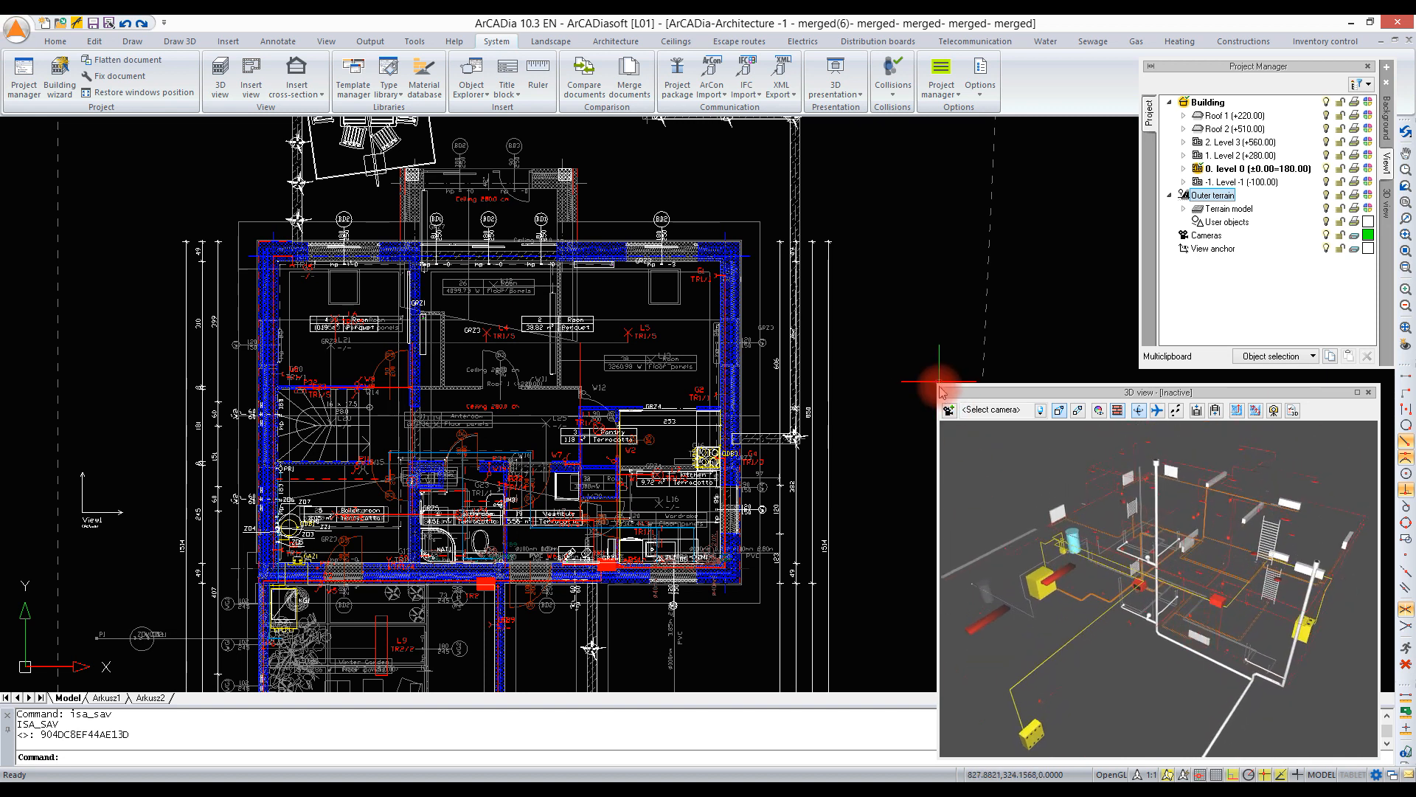
left_click_drag(938, 382, 783, 374)
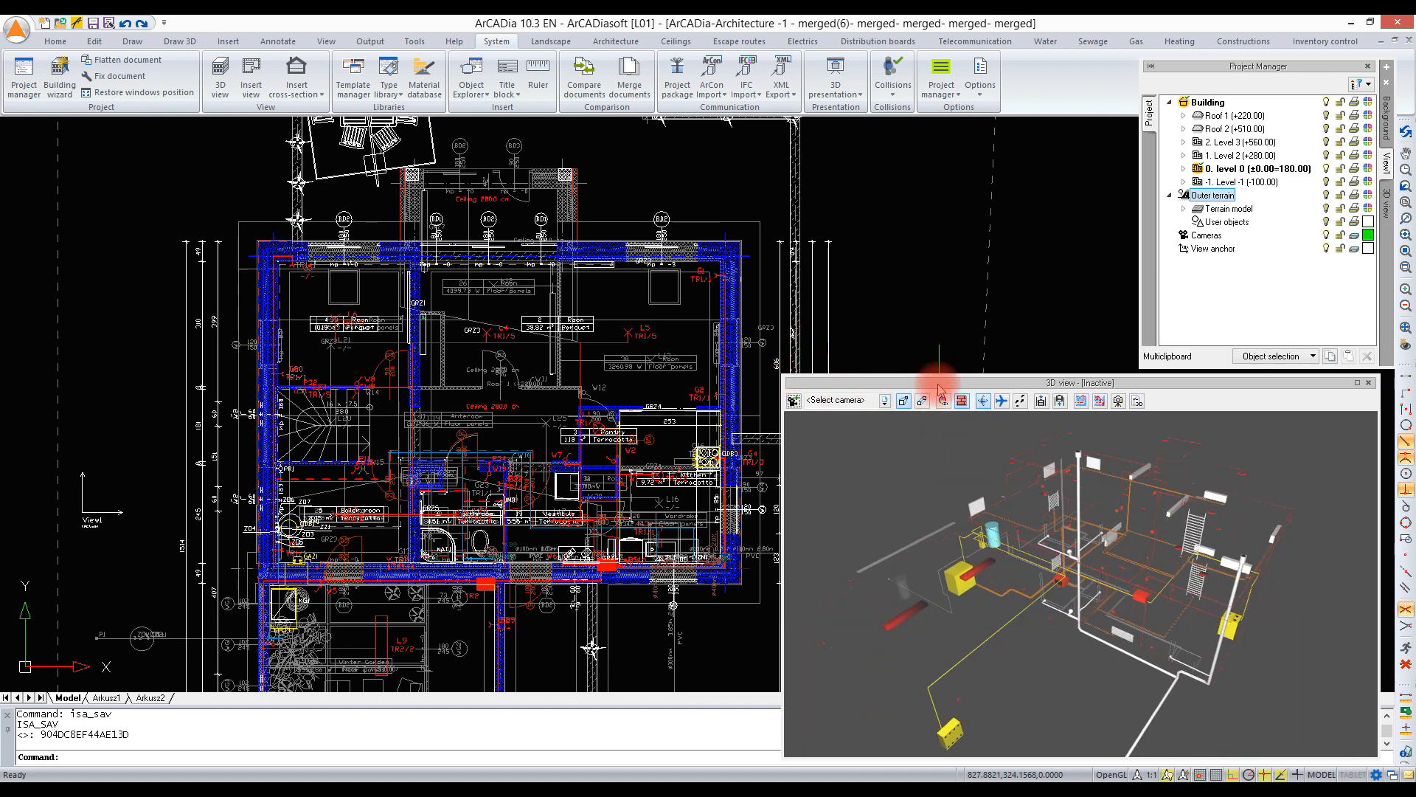
left_click_drag(945, 389, 954, 389)
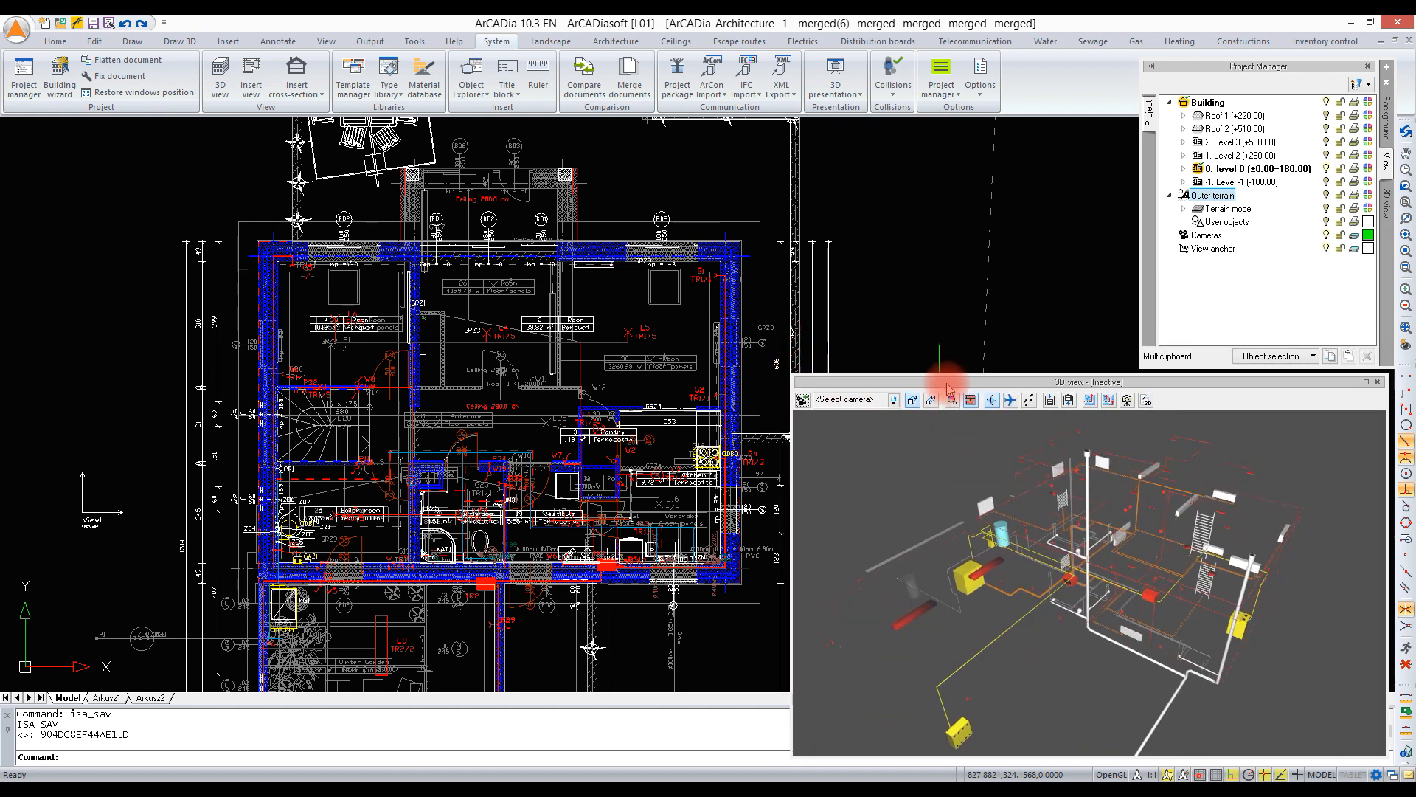
Set up a collision check of Electric installations against Gas, Heating and Sewage installations and Water supply systems.
left_click(893, 70)
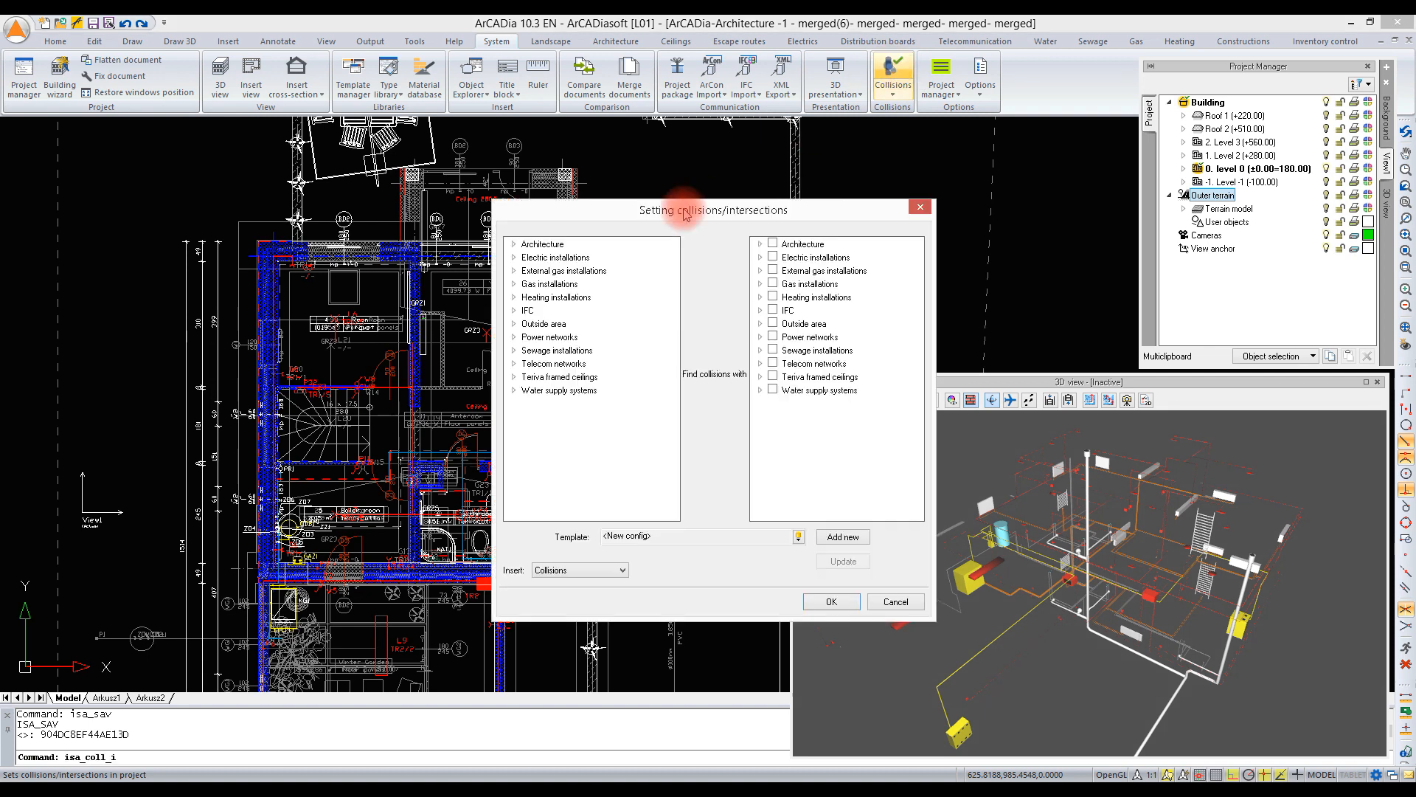
left_click(799, 536)
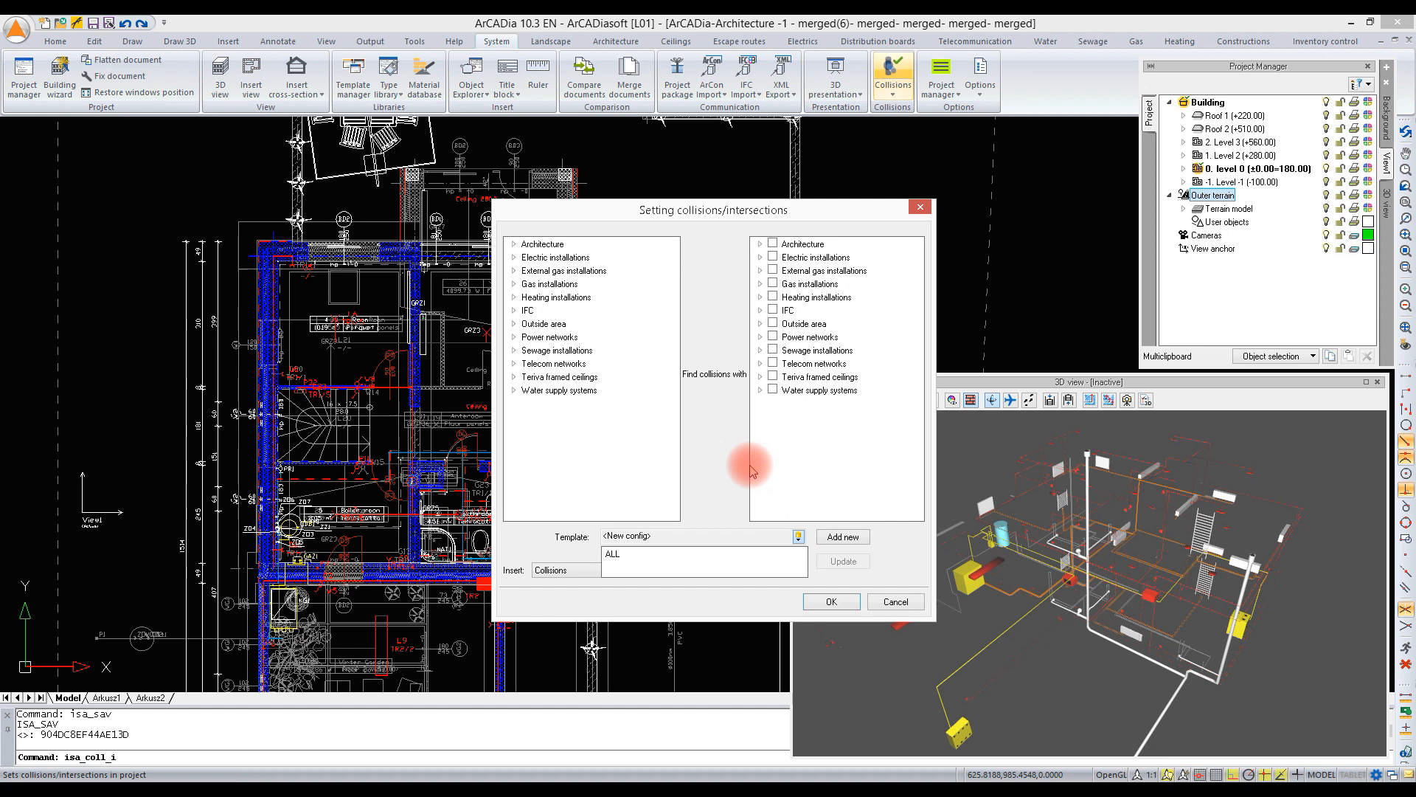
left_click(730, 446)
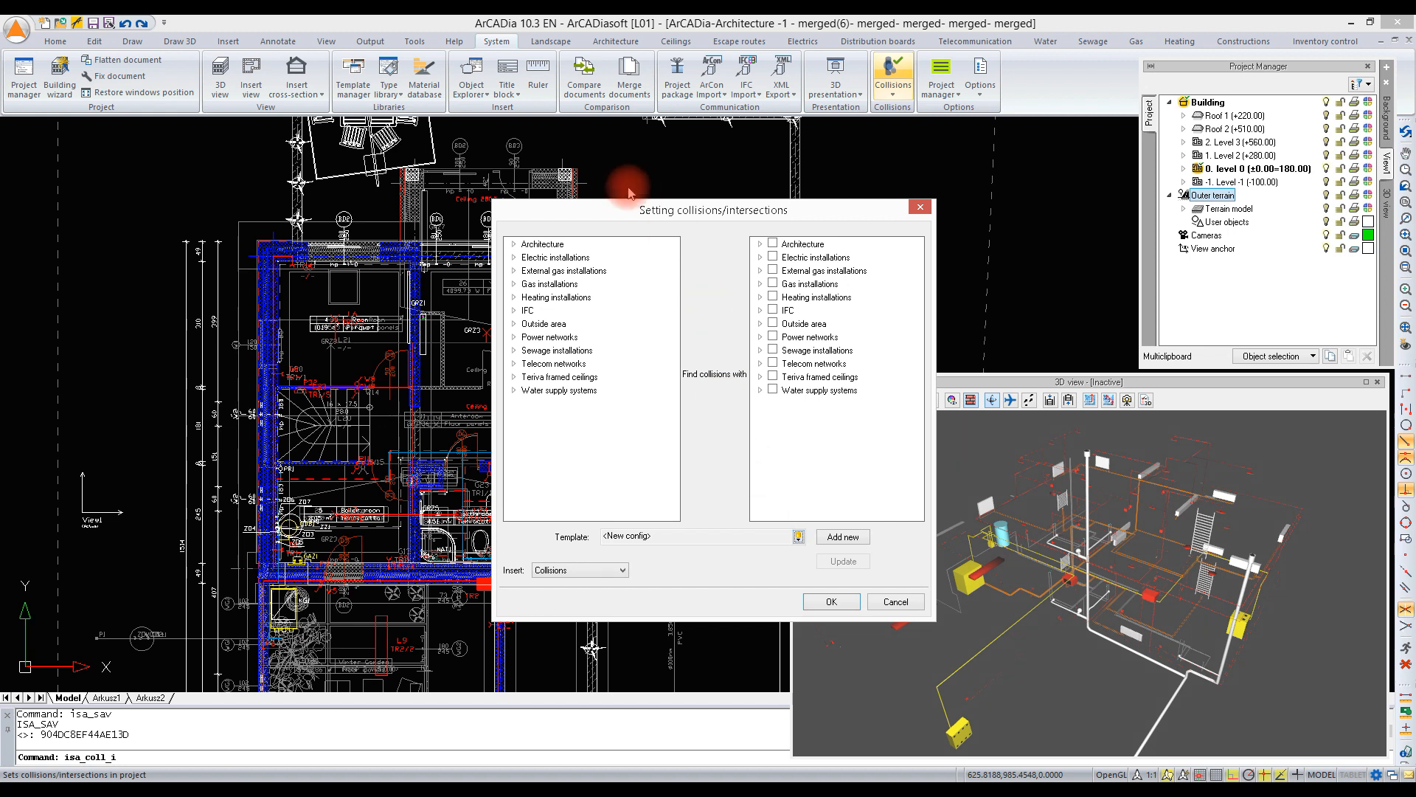
left_click(514, 257)
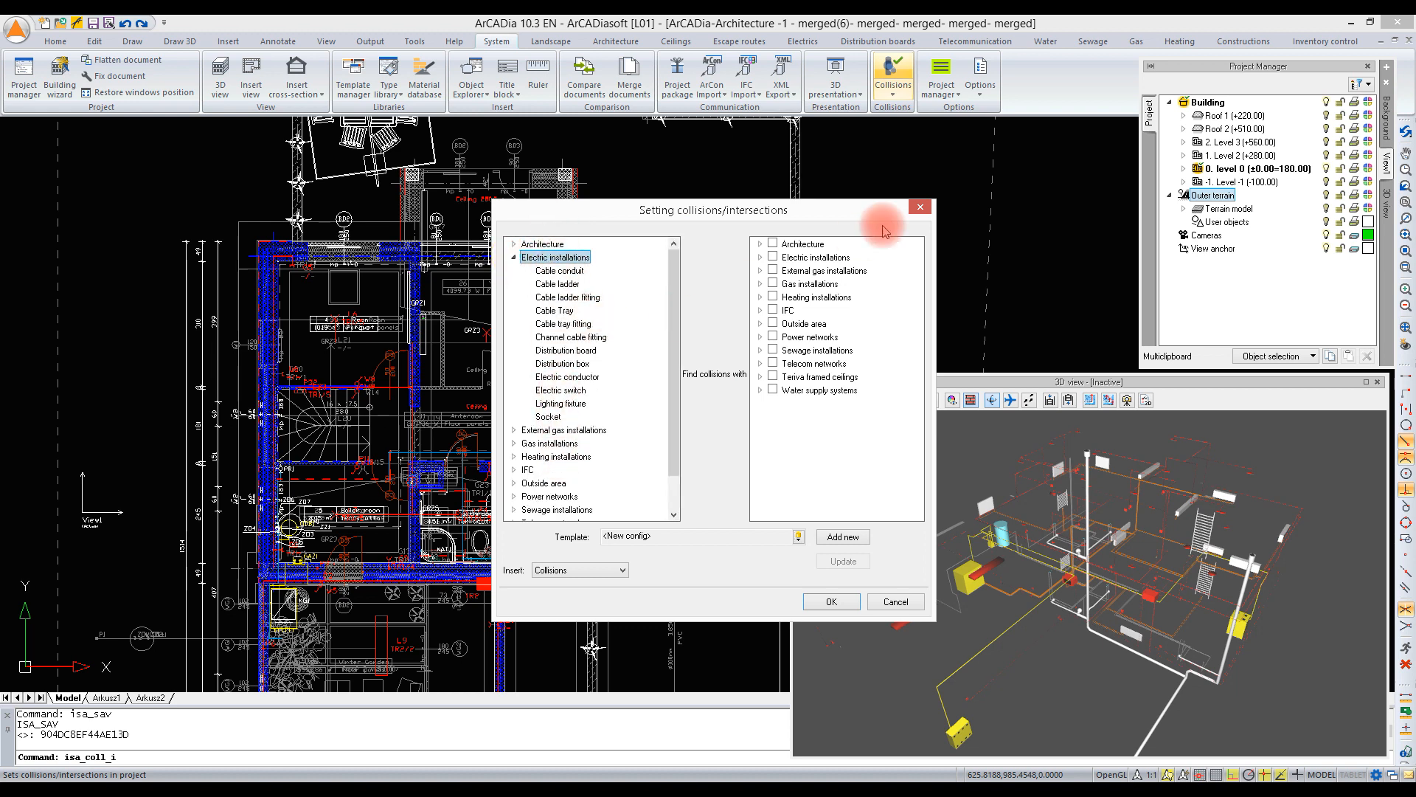
left_click(514, 257)
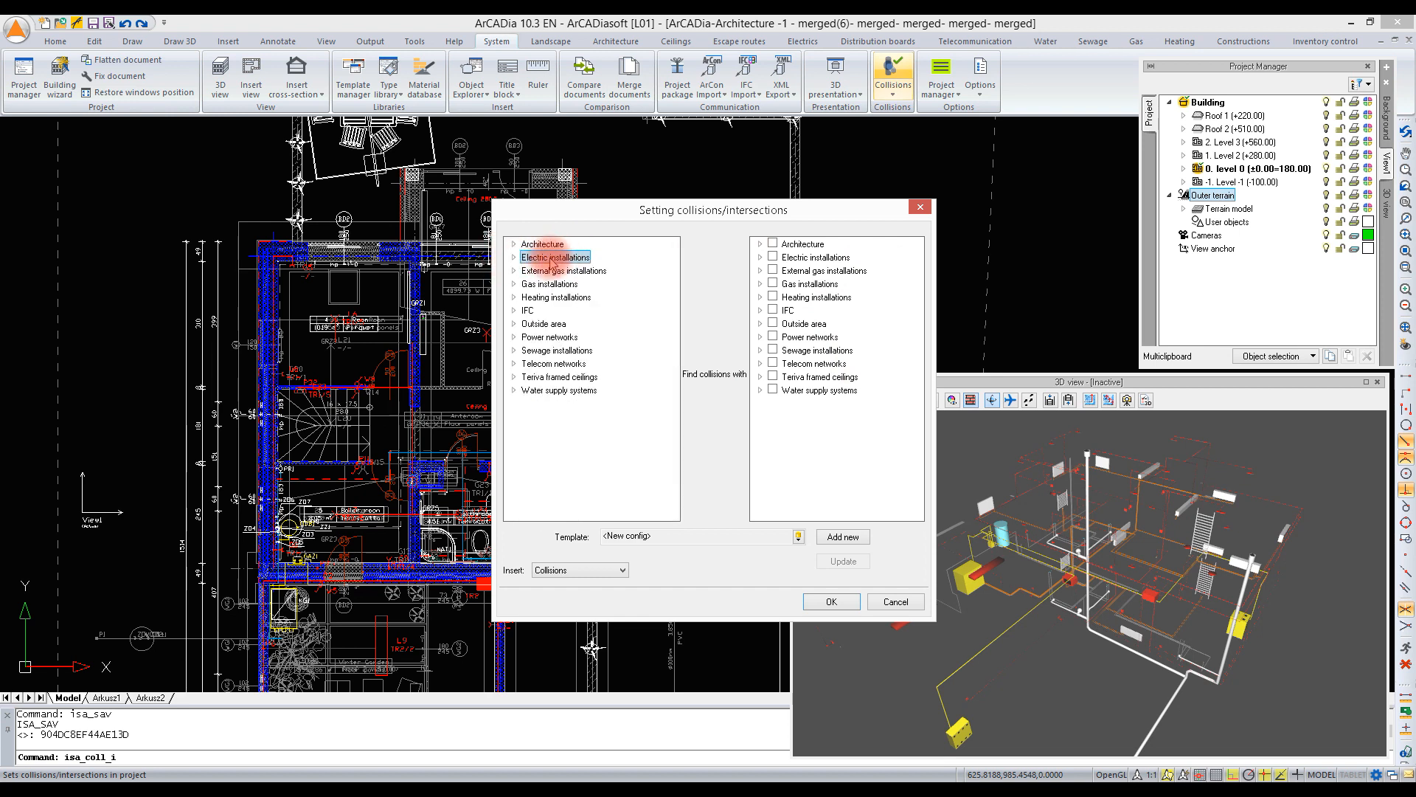
left_click(772, 283)
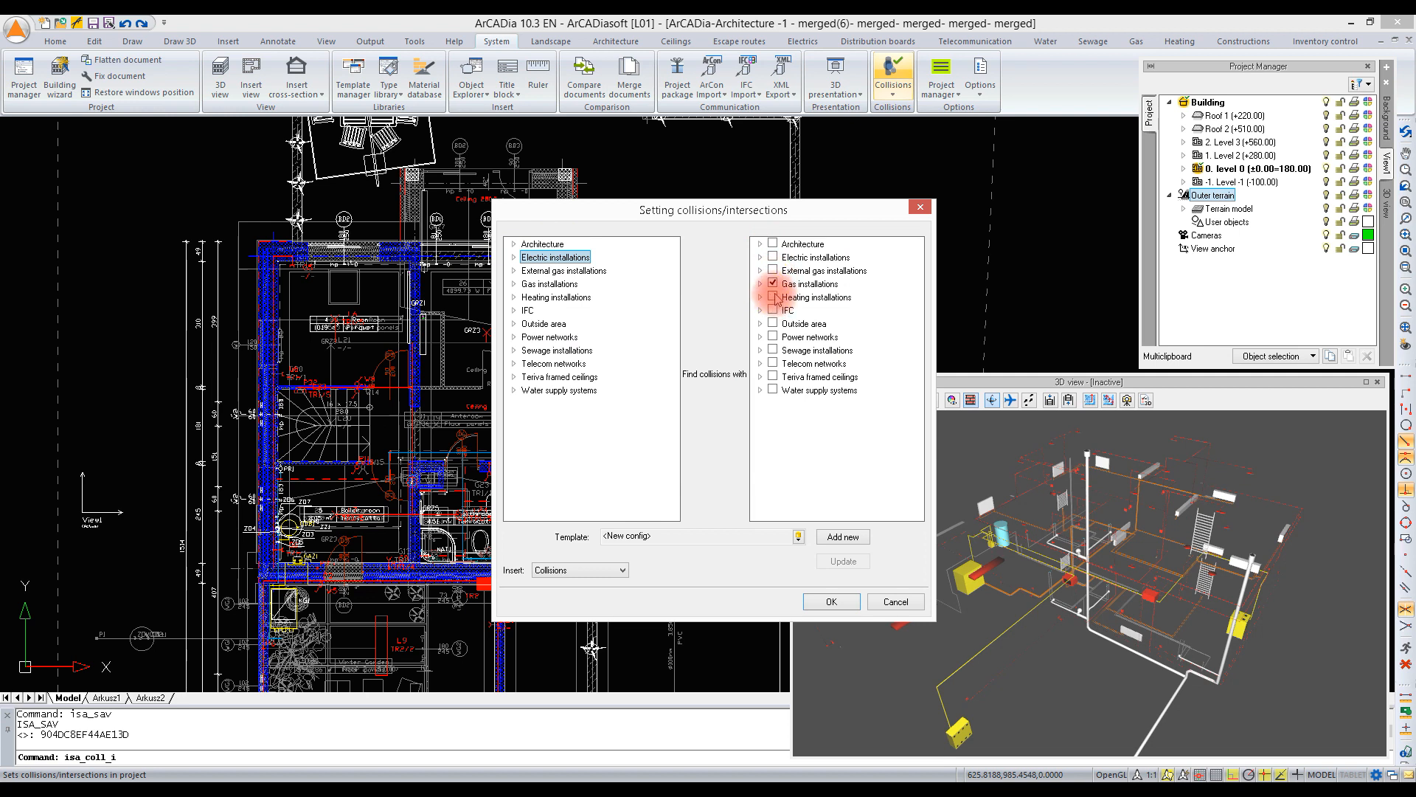
left_click(772, 350)
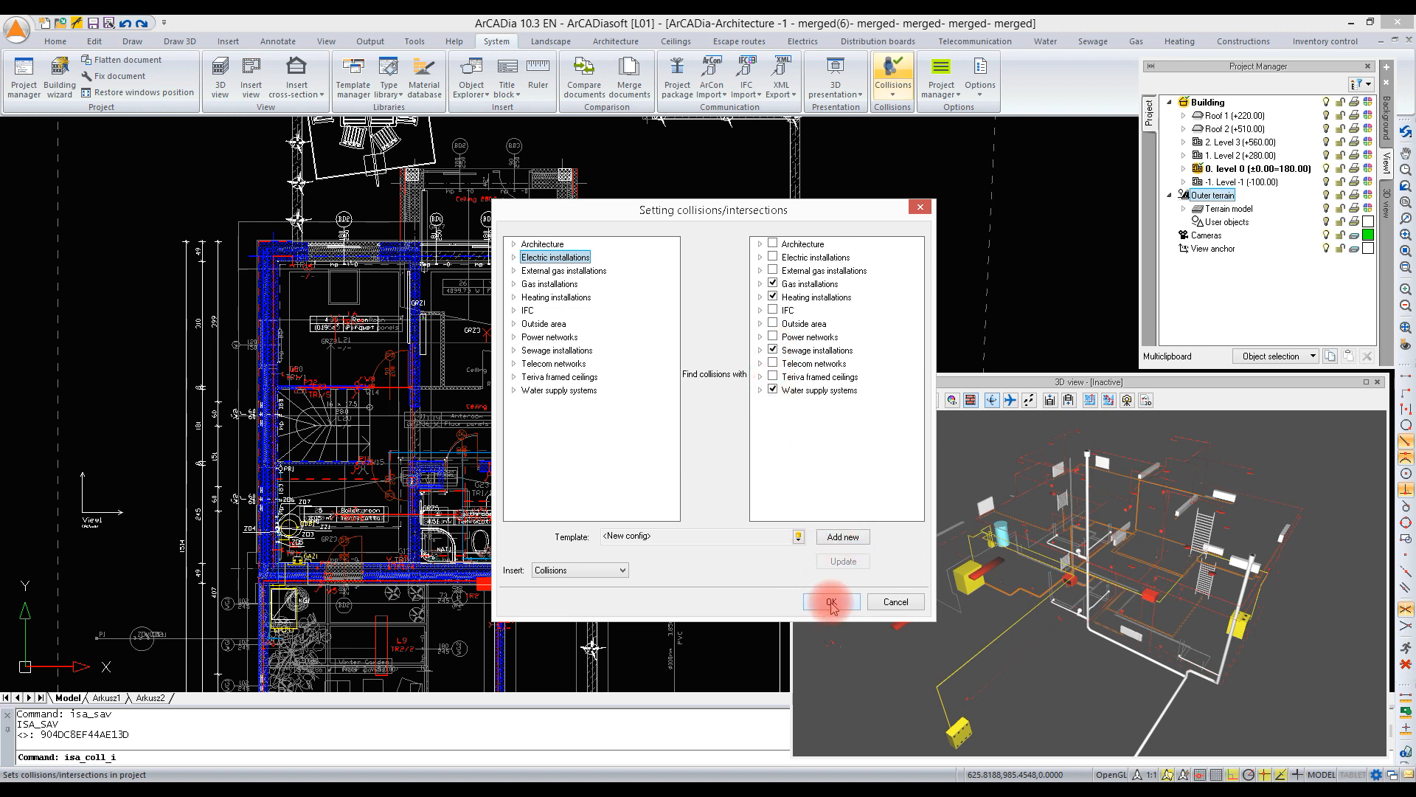
Exclude the gas appliance from the Gas installations and the heating boiler from the Heating installations in the collision check.
left_click(760, 284)
left_click(786, 296)
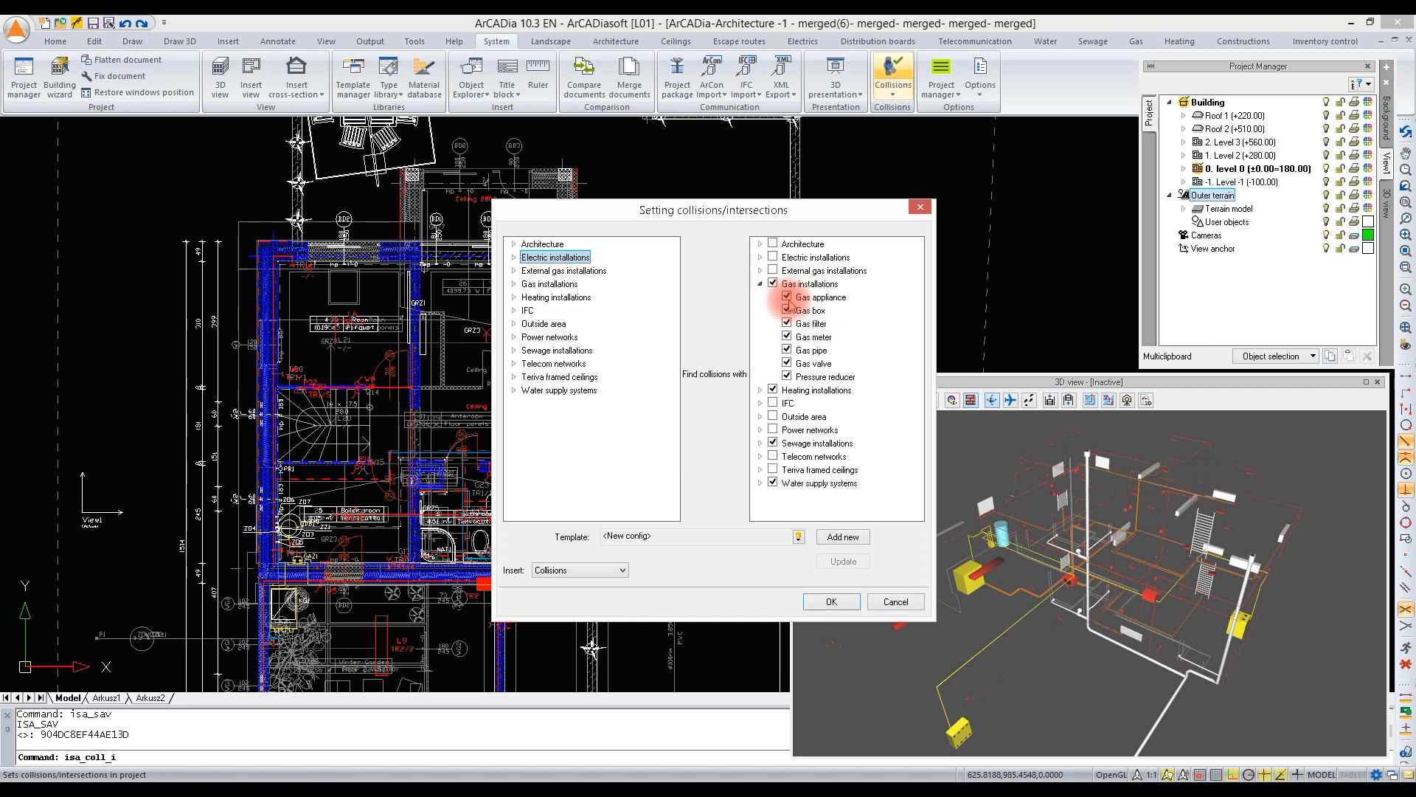
left_click(760, 284)
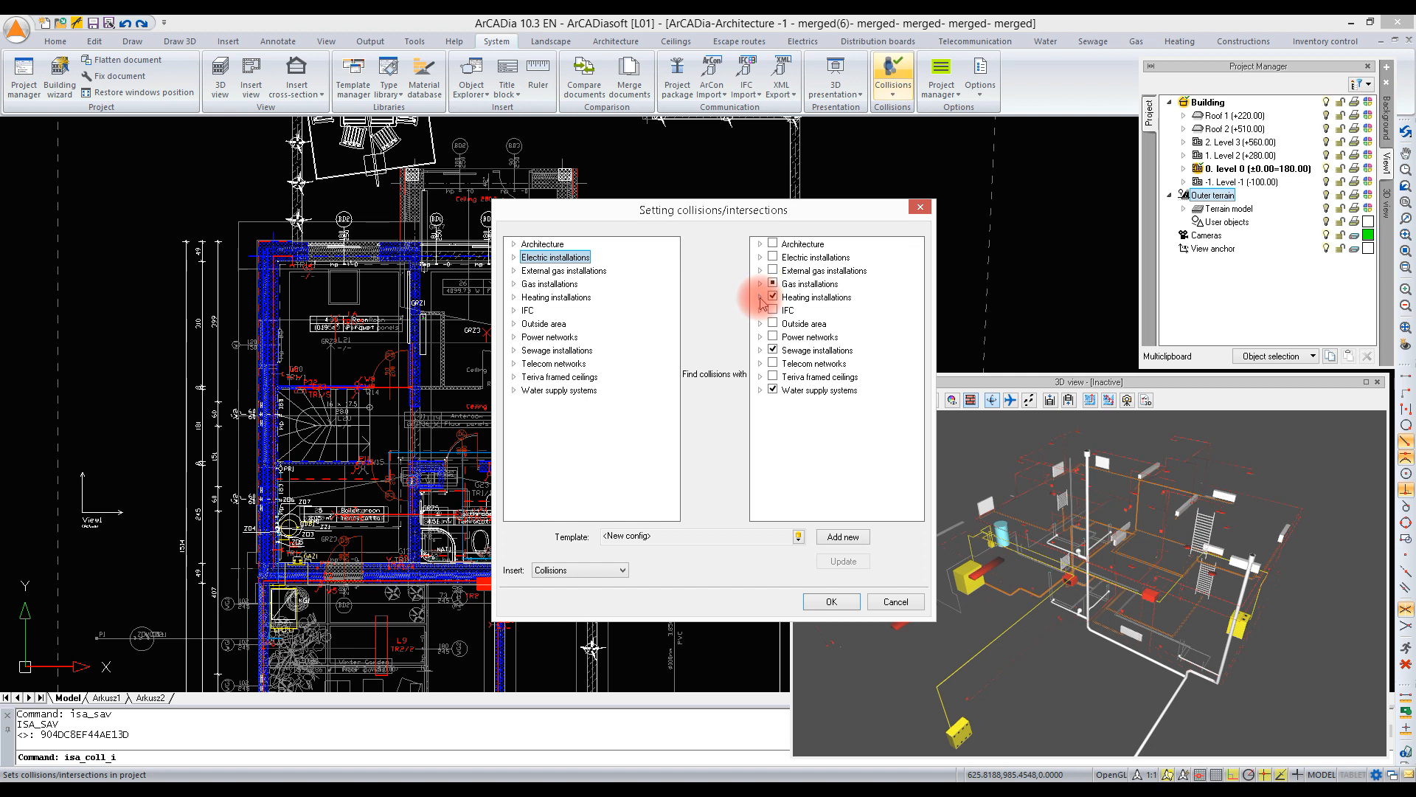
left_click(760, 297)
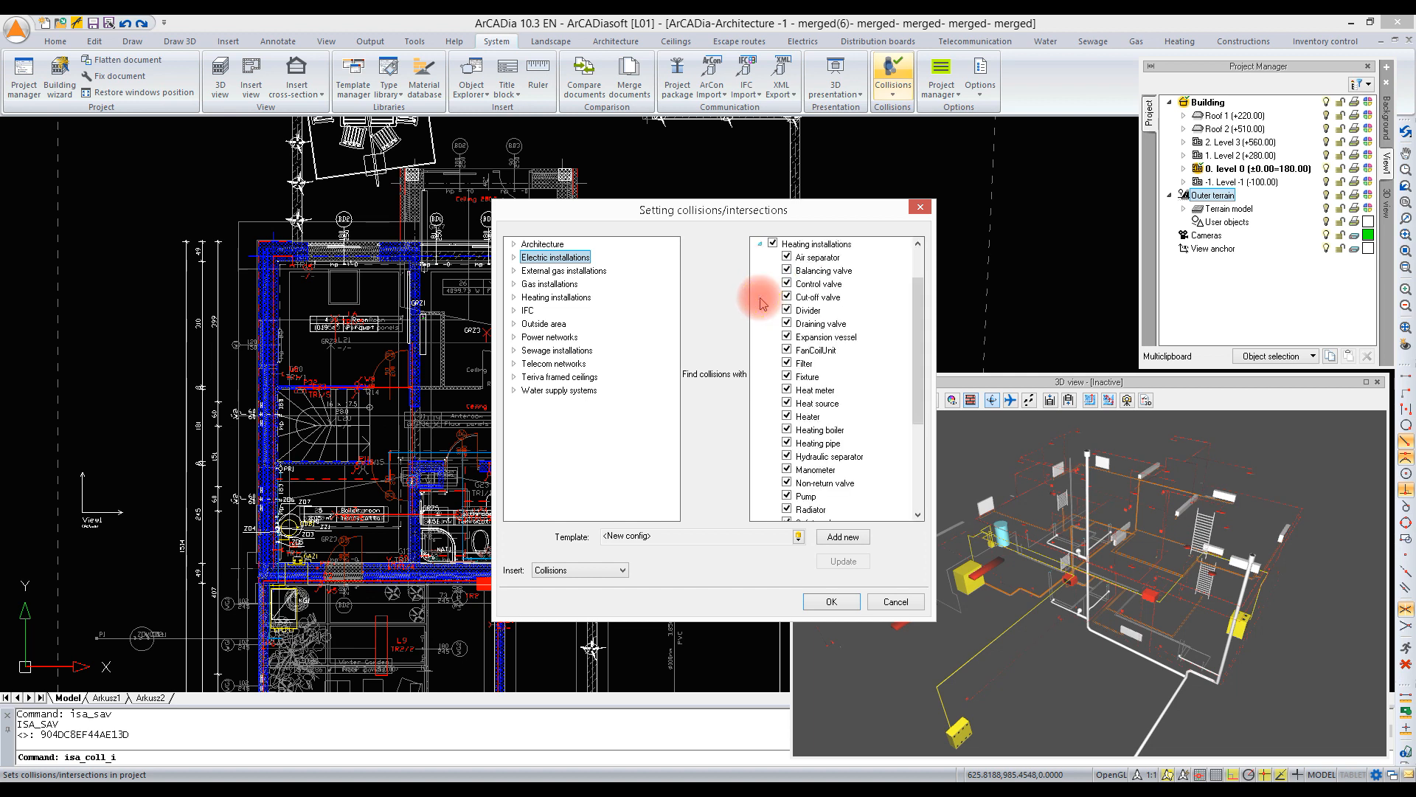
left_click(786, 429)
left_click(761, 245)
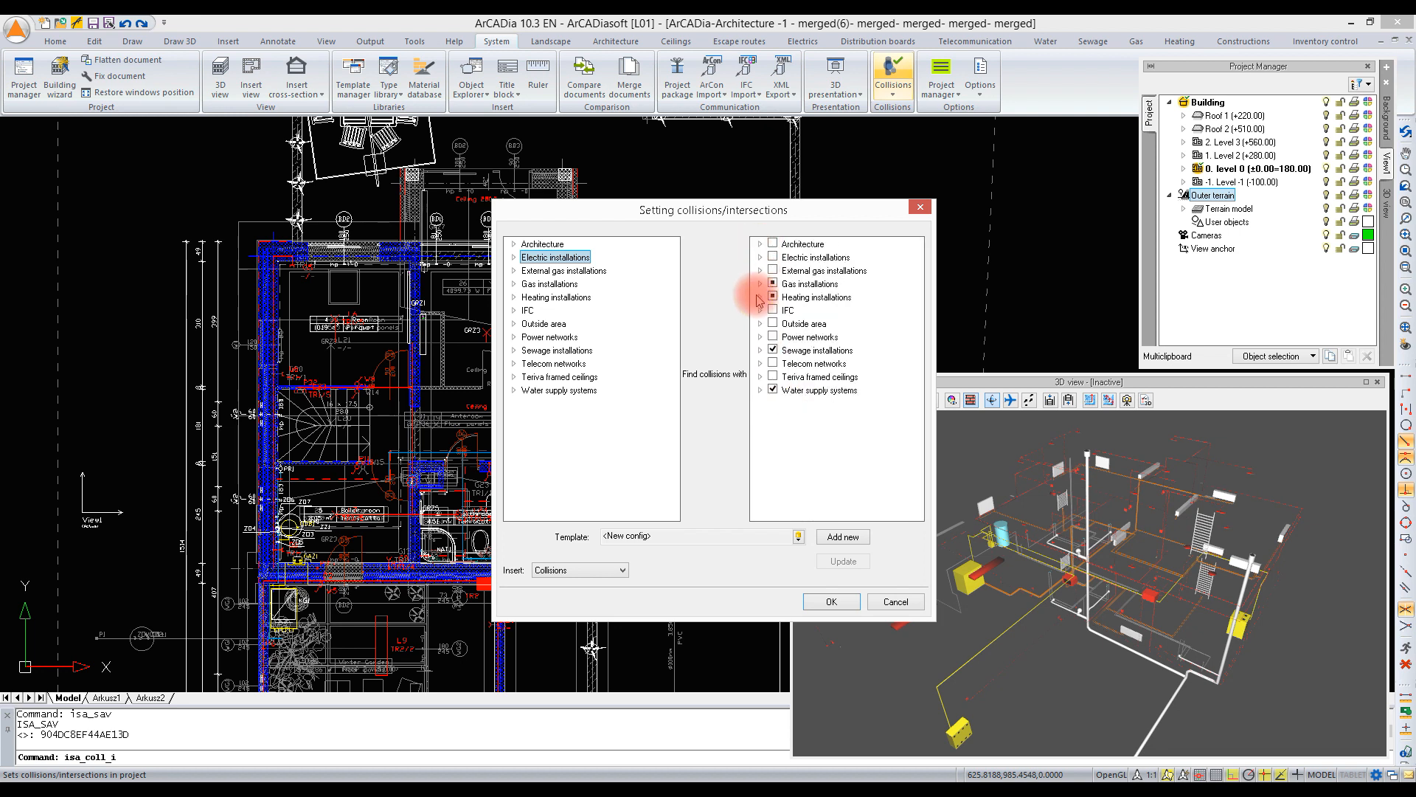
Exclude the sewage inspection and connection well and the hot water preparation device of the water supply systems from the collision check.
left_click(761, 350)
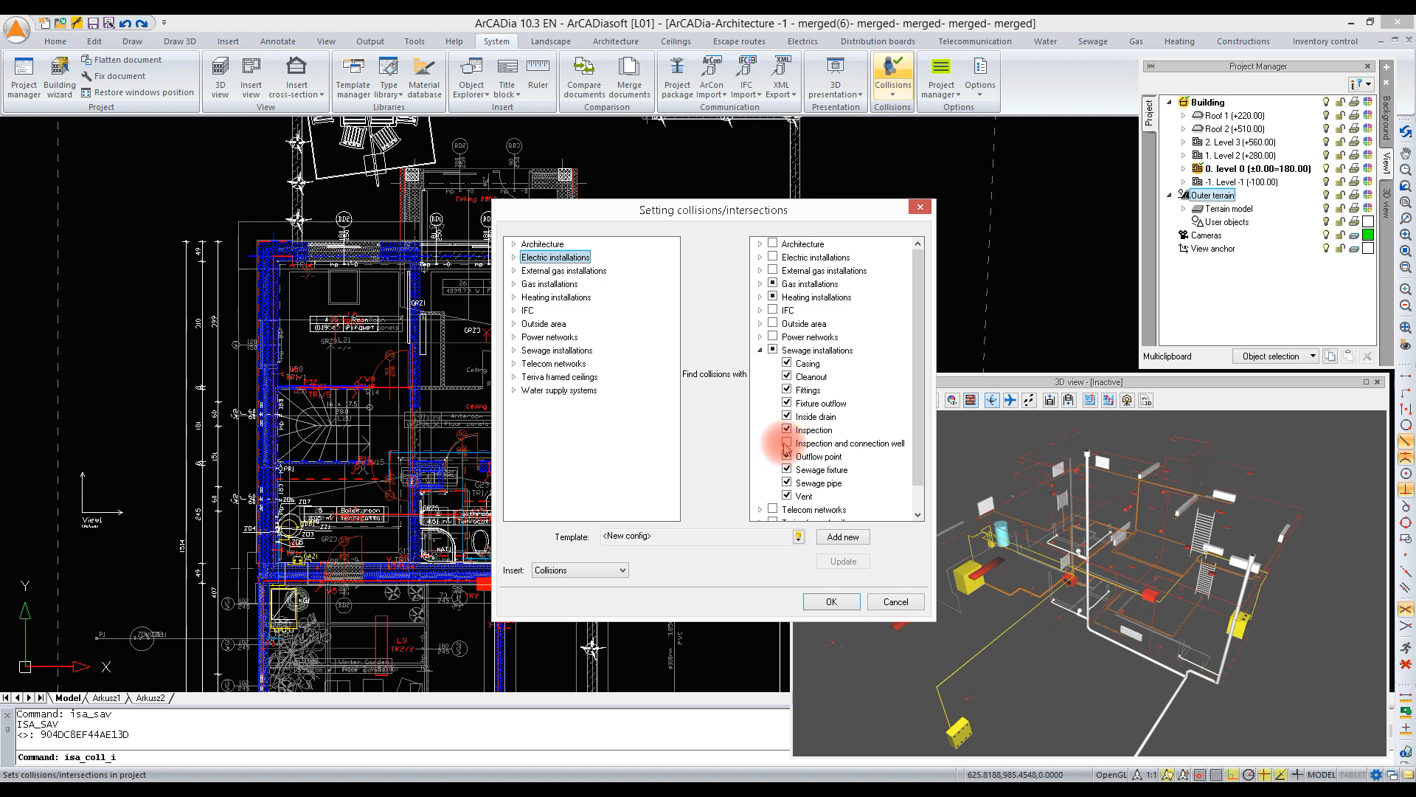
left_click(761, 351)
left_click(770, 390)
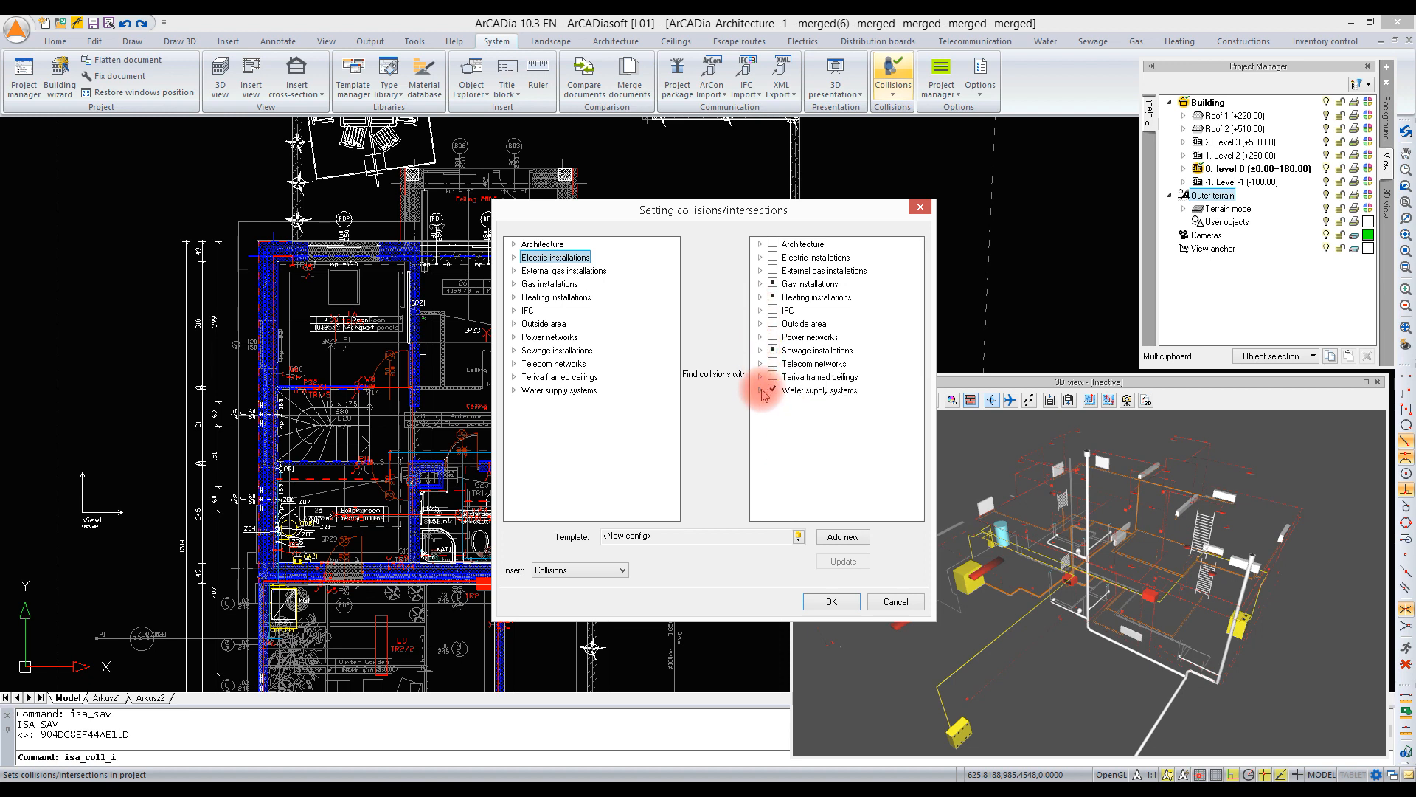
left_click(761, 390)
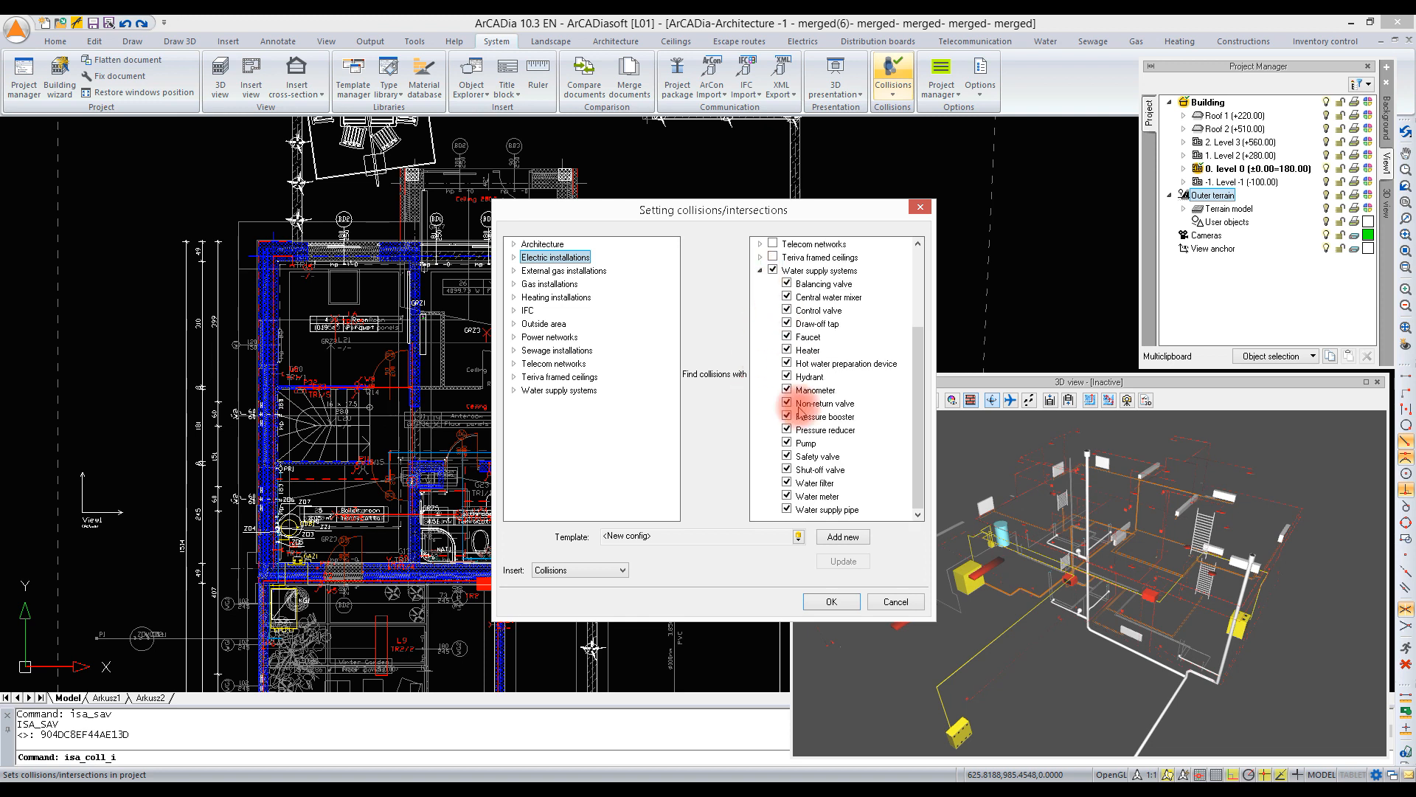
left_click(786, 363)
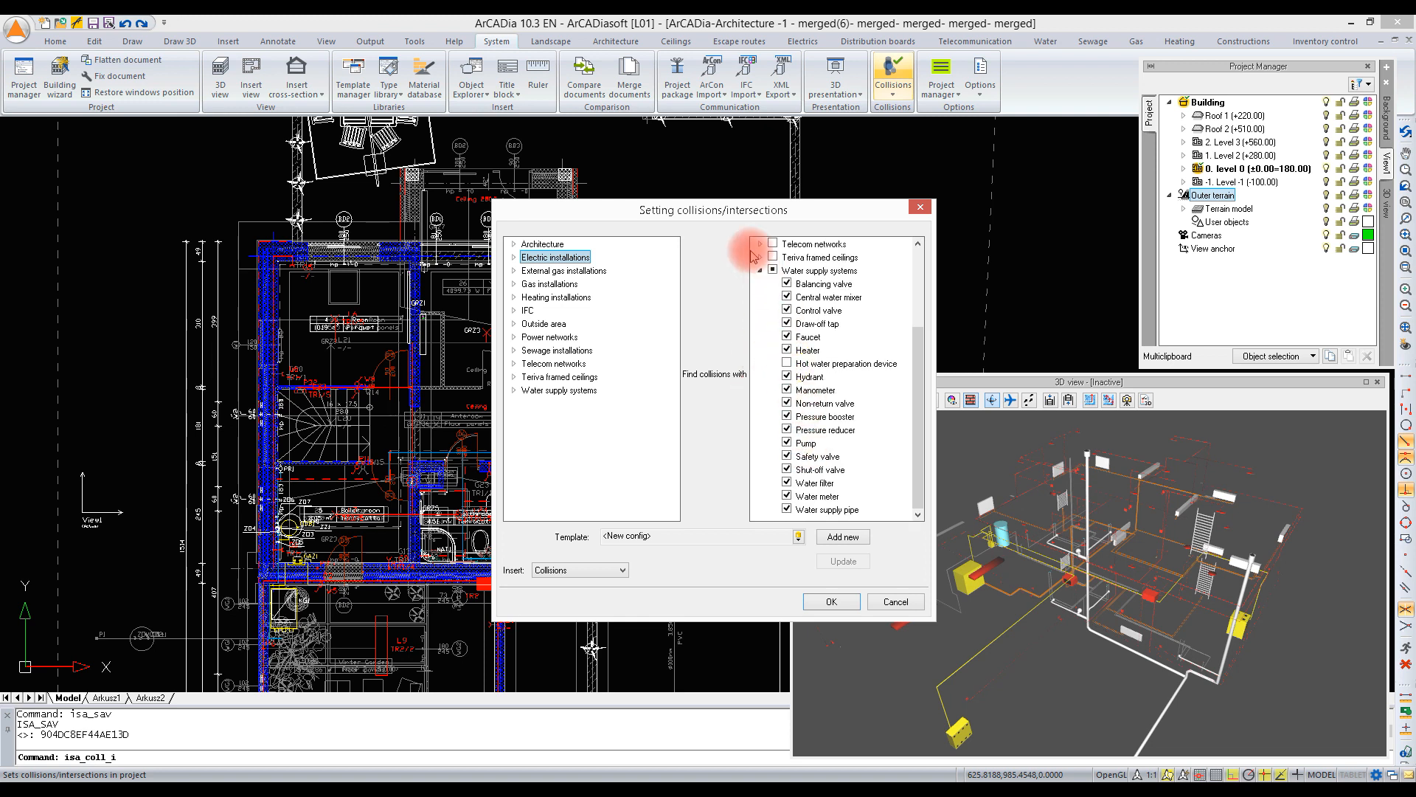
left_click(761, 270)
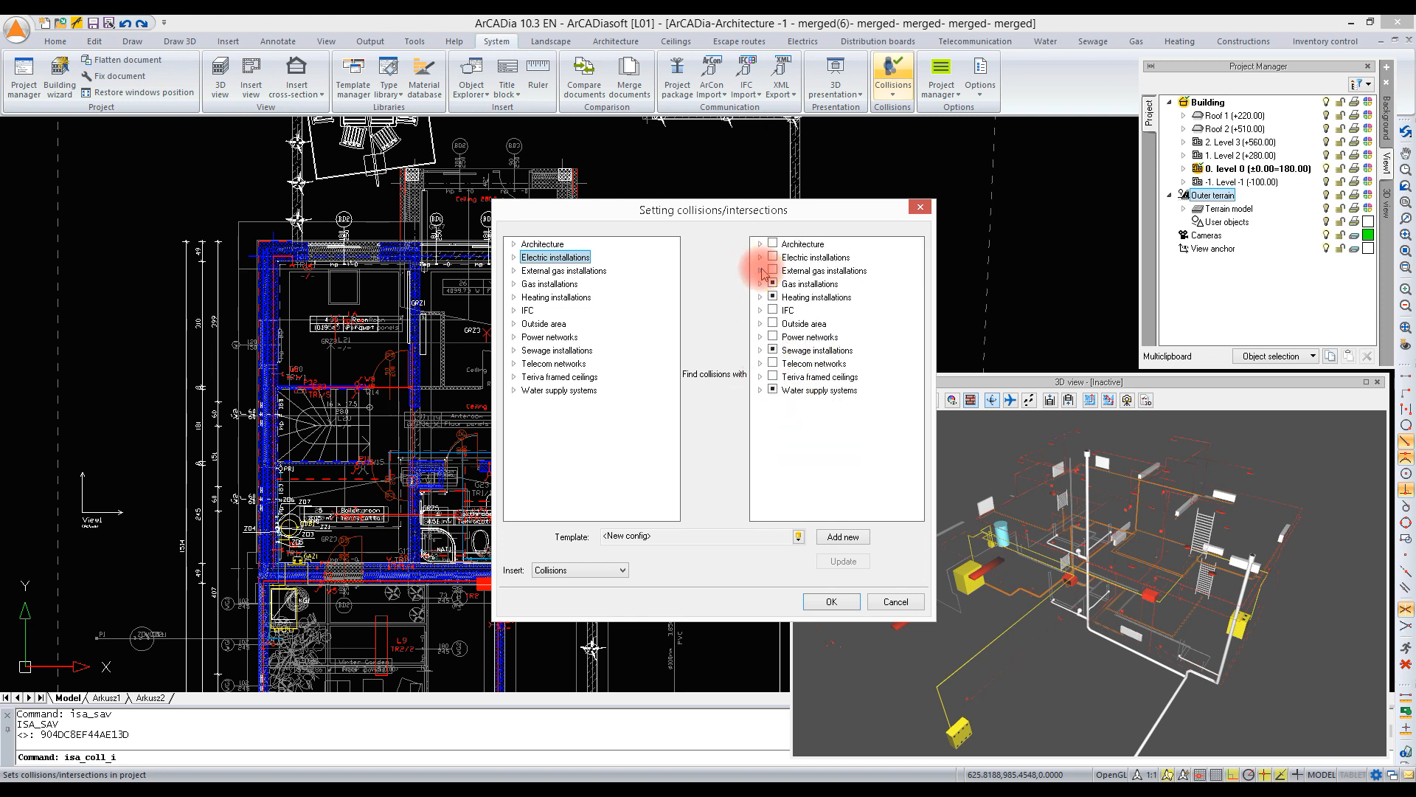
Include the sewage inspection and connection well in the check again and run the collision search.
left_click(760, 349)
left_click(786, 443)
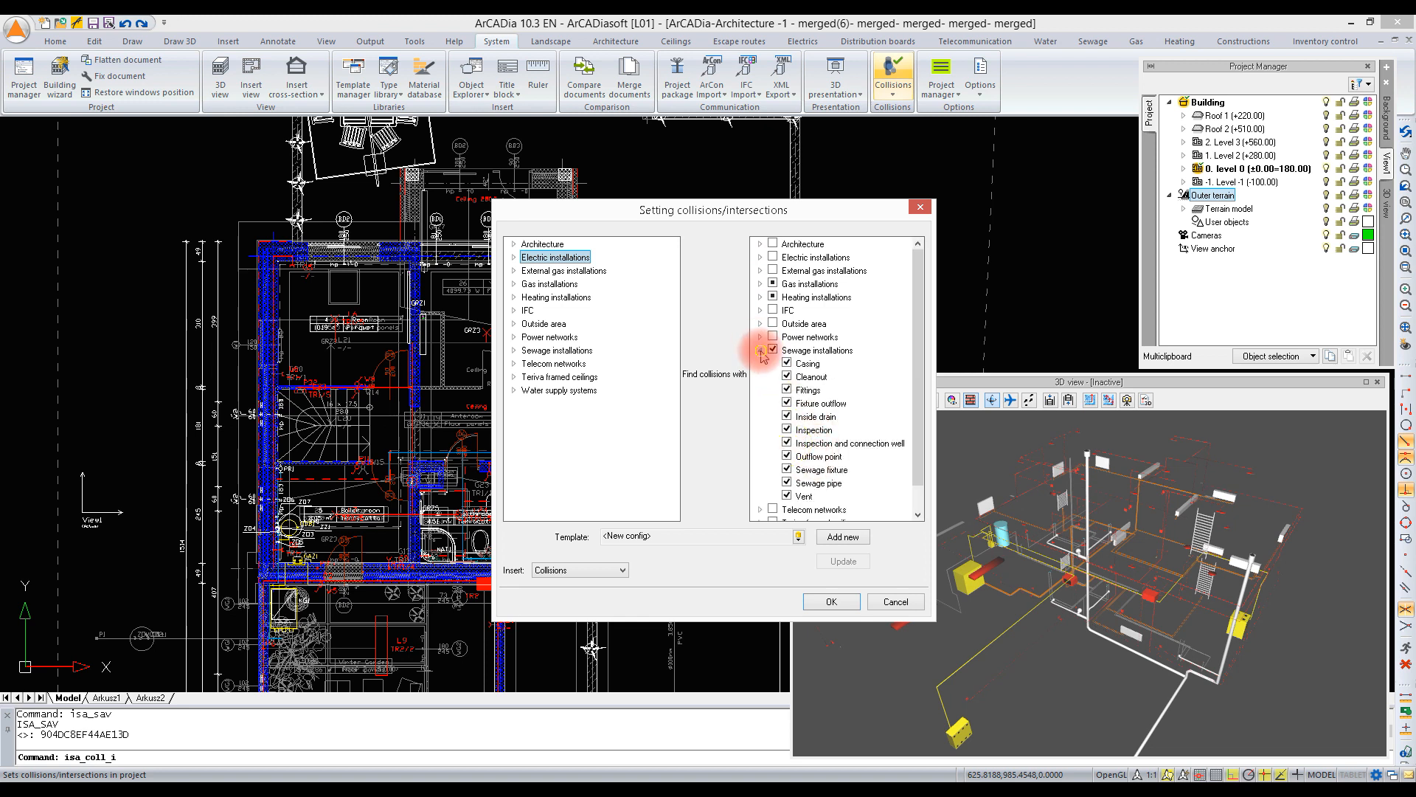
left_click(760, 349)
left_click(831, 601)
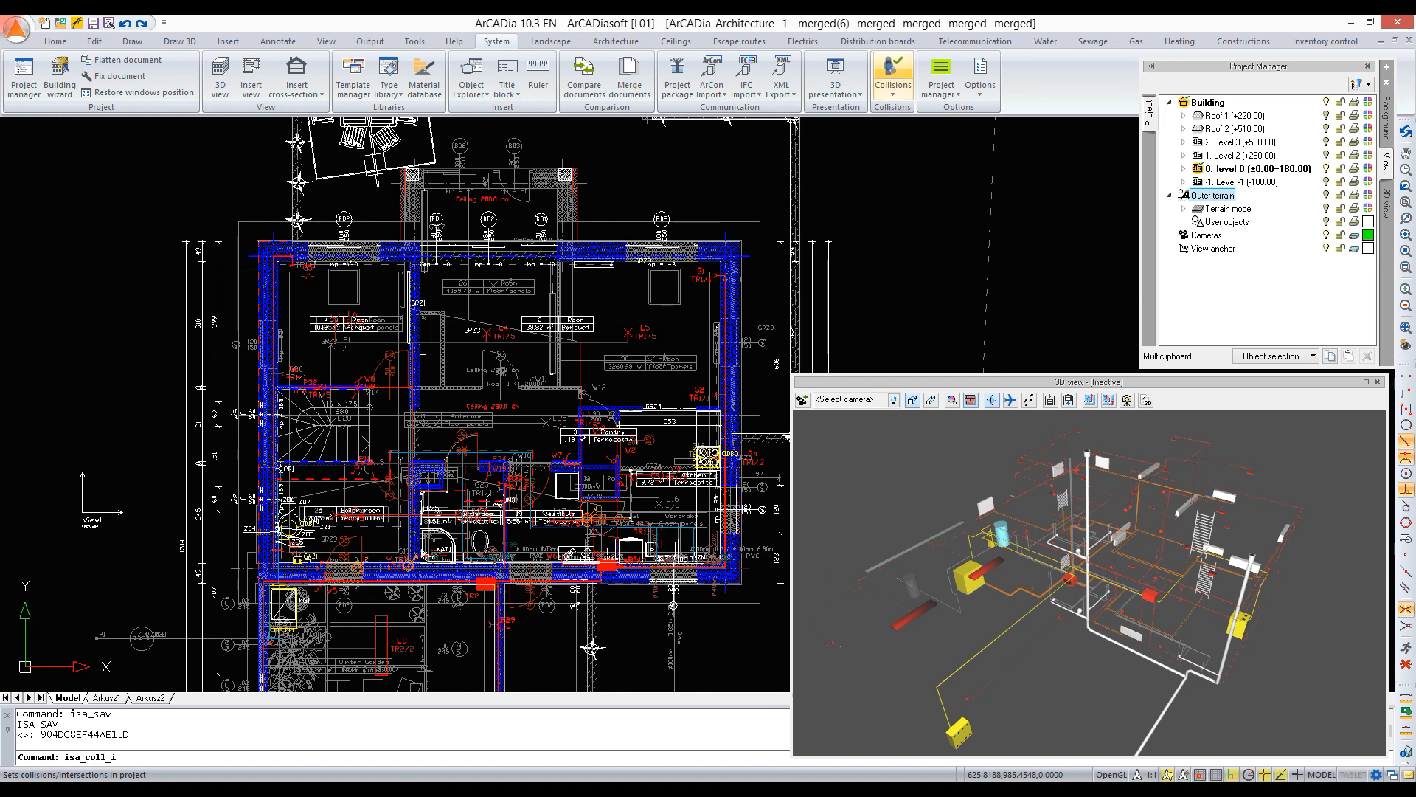
Examine the collision markers among the installations in the 3D view.
left_click_drag(1010, 621, 1074, 551)
scroll(1075, 544, "up", 4)
scroll(1016, 518, "up", 4)
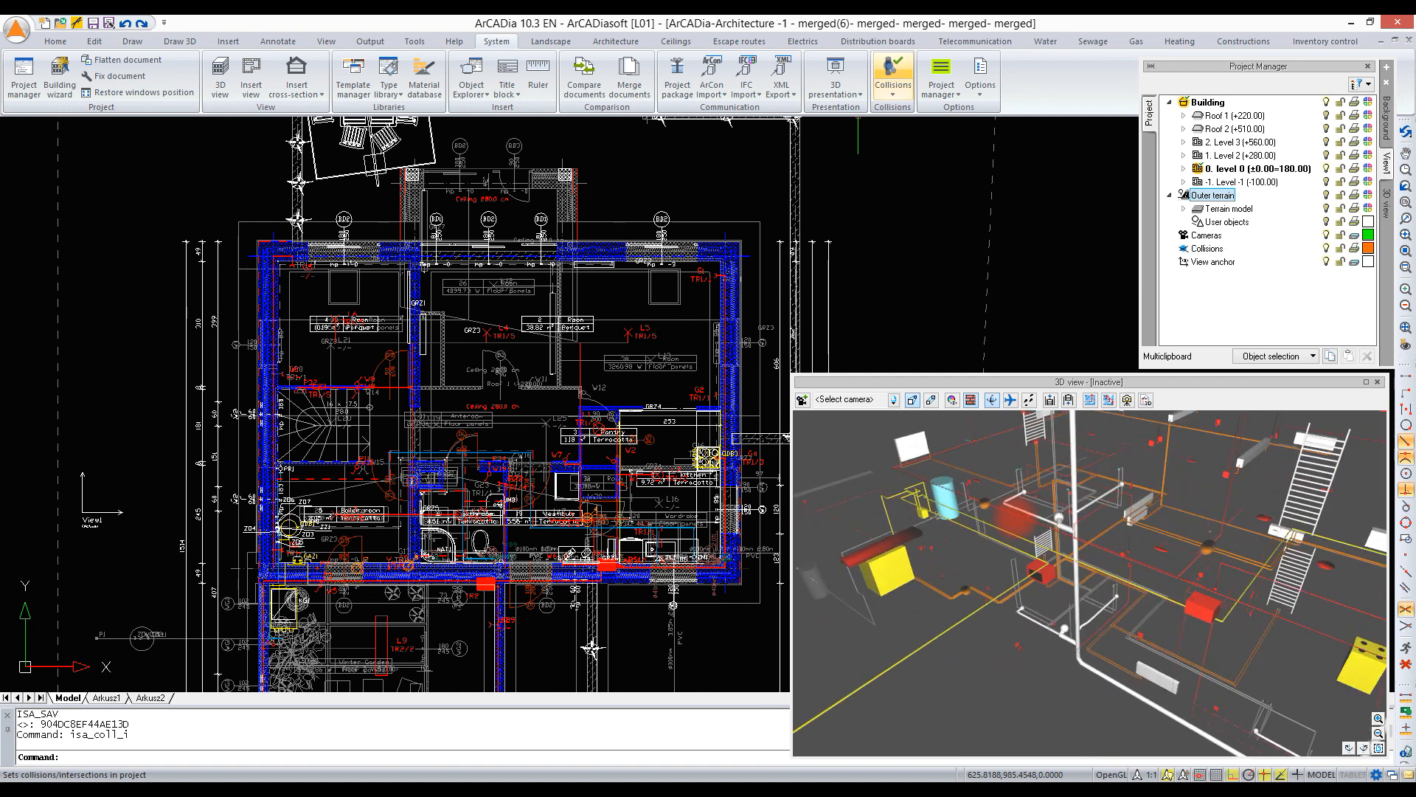
scroll(981, 519, "up", 5)
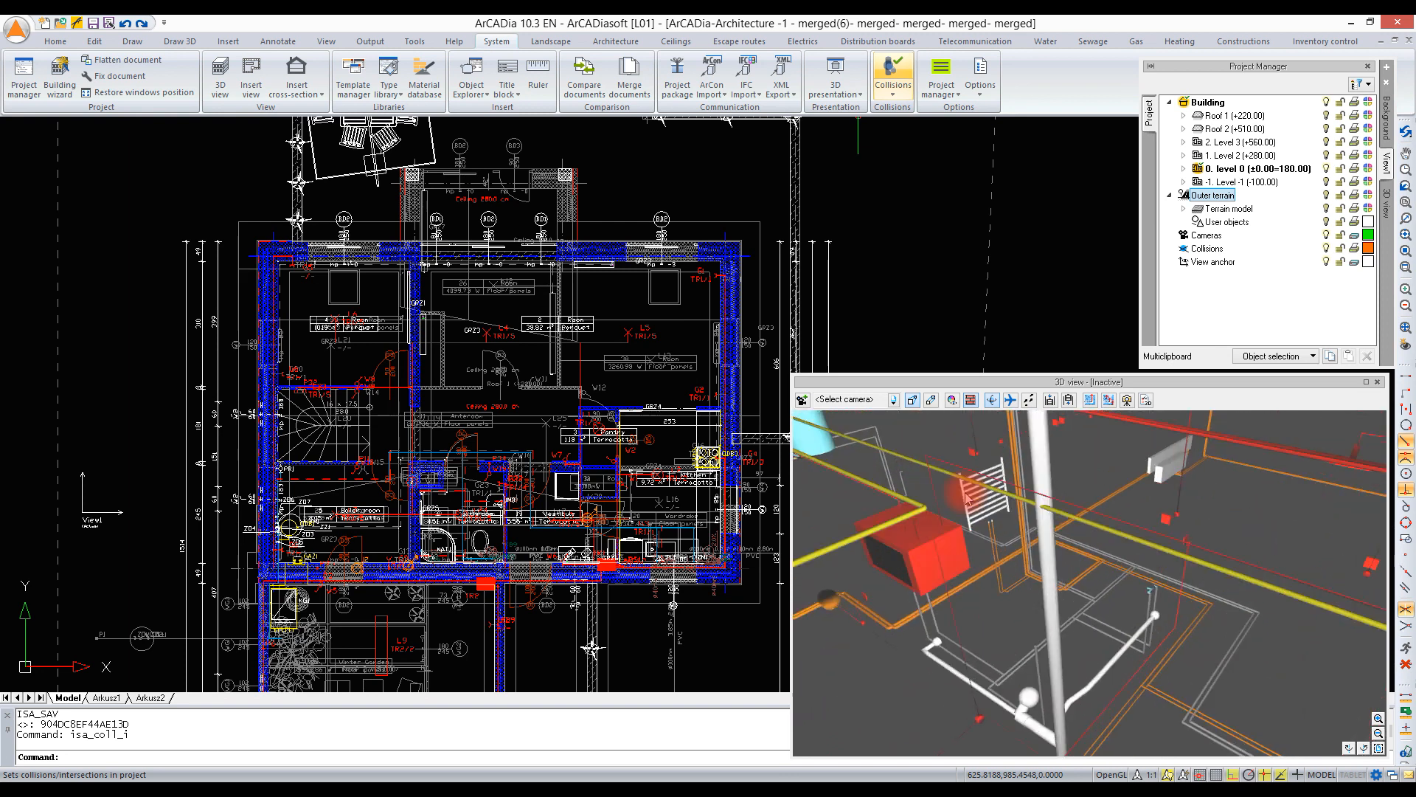
left_click_drag(1038, 618, 1035, 614)
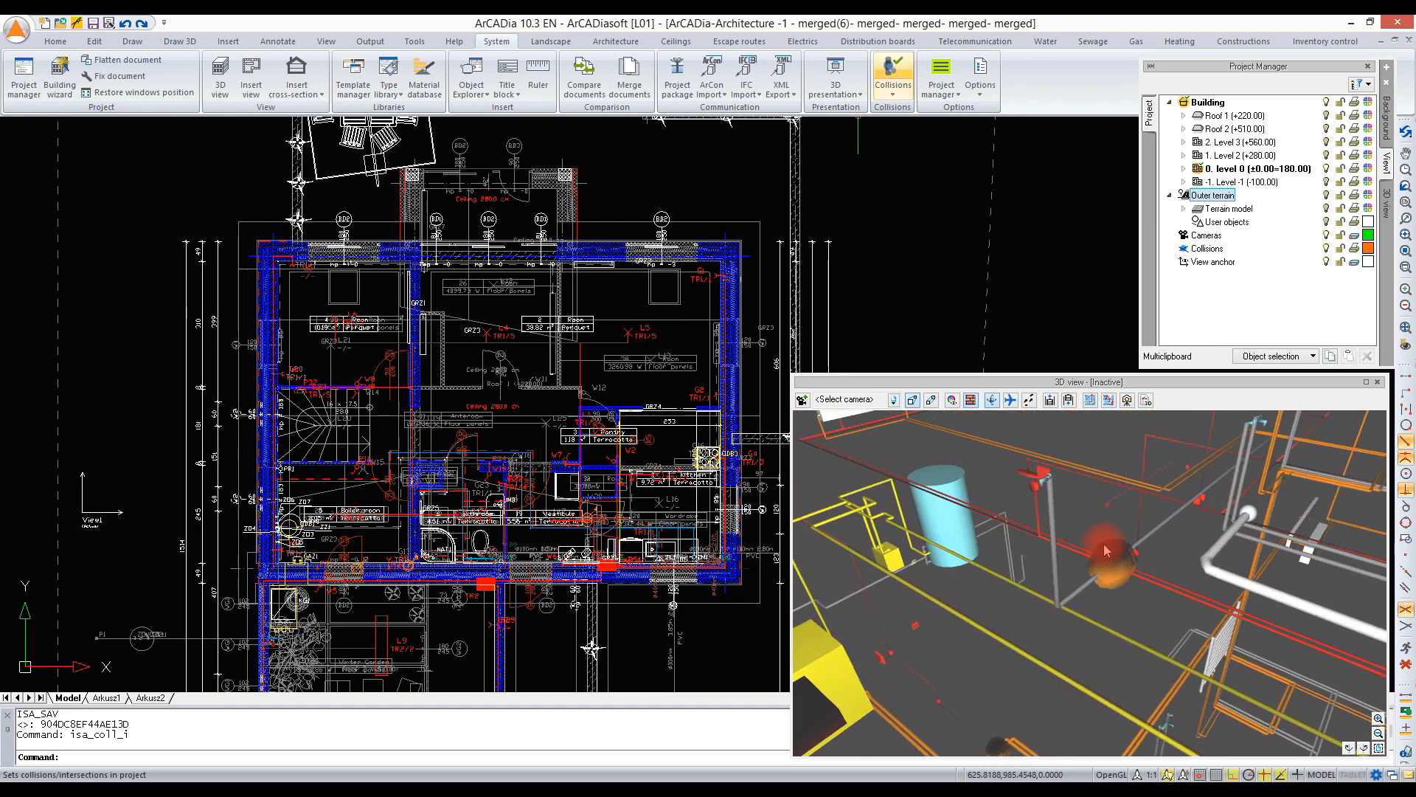
Inspect the collision marker by the red conductor in 3D and near the vestibule on the plan, and check which objects its properties list.
scroll(1109, 552, "up", 3)
left_click_drag(1123, 590, 1125, 556)
scroll(1125, 561, "down", 2)
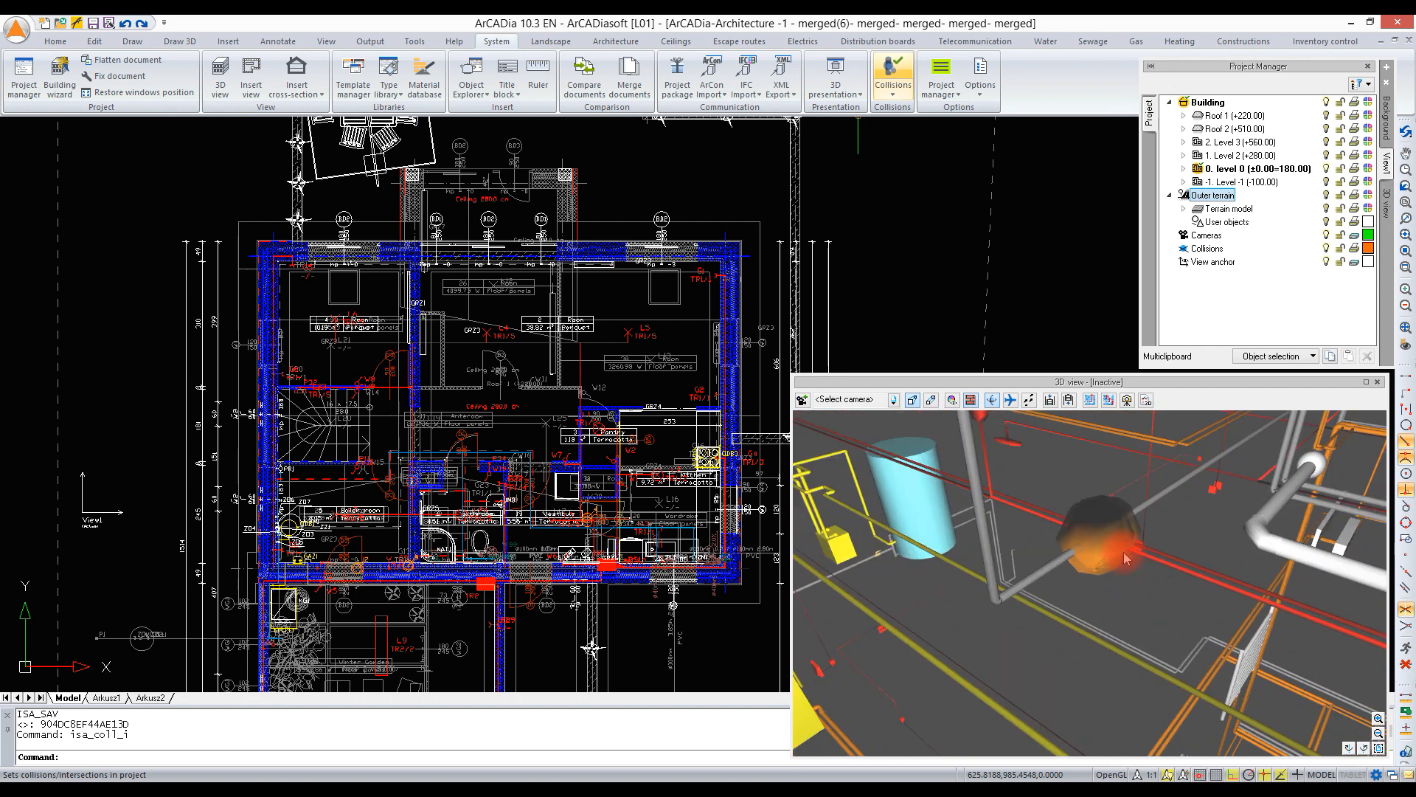
scroll(578, 583, "up", 2)
scroll(640, 402, "up", 1)
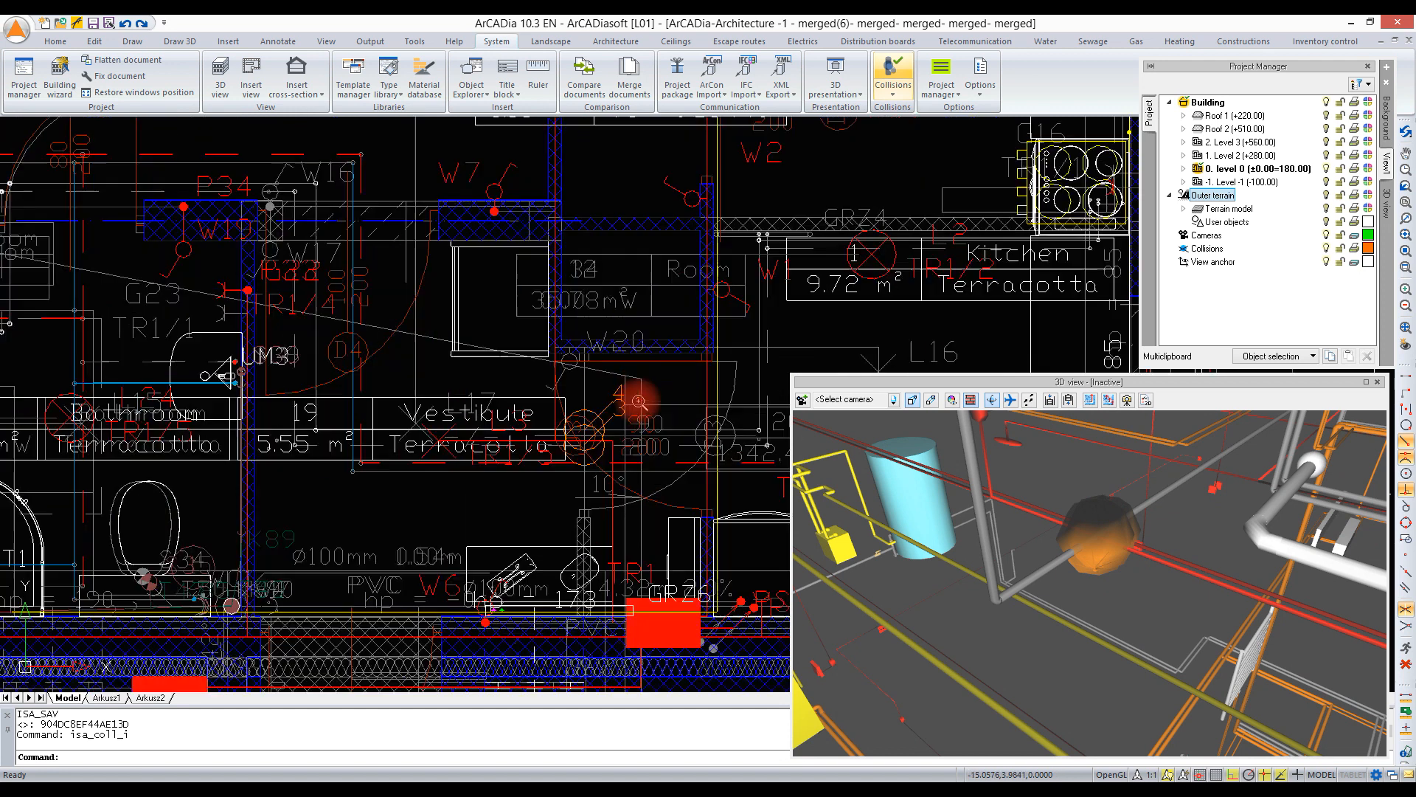
scroll(637, 405, "up", 1)
middle_click_drag(636, 408, 370, 354)
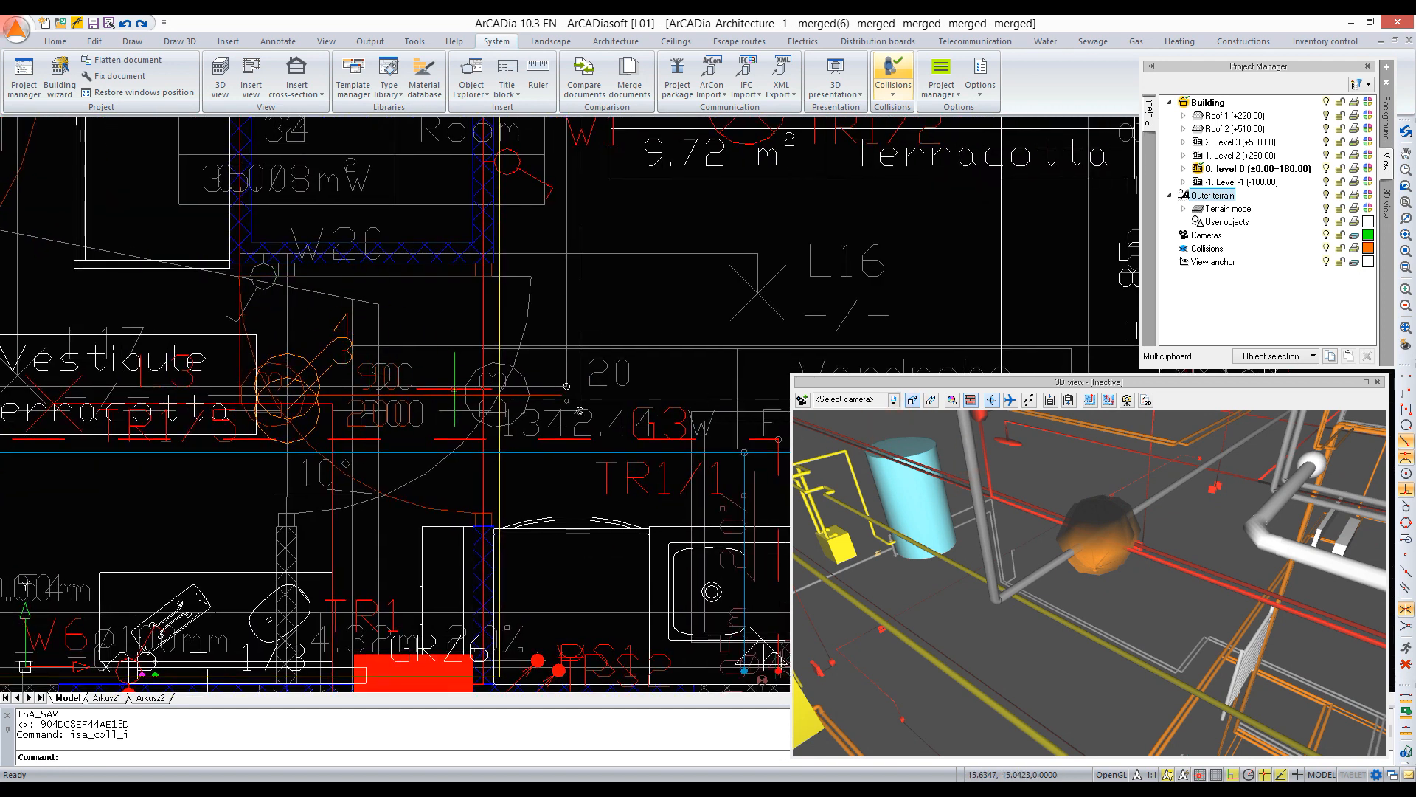
double_click(1094, 542)
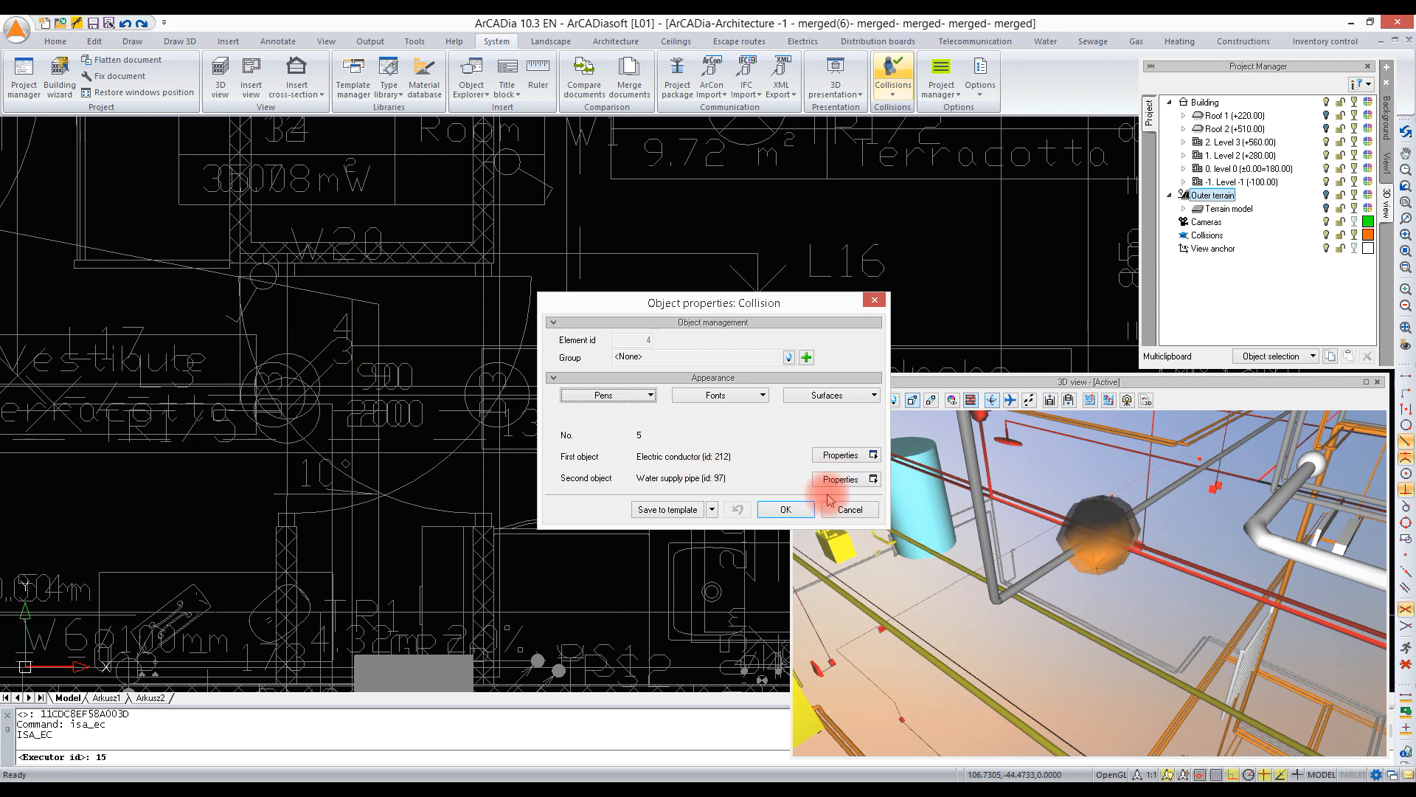
left_click(850, 510)
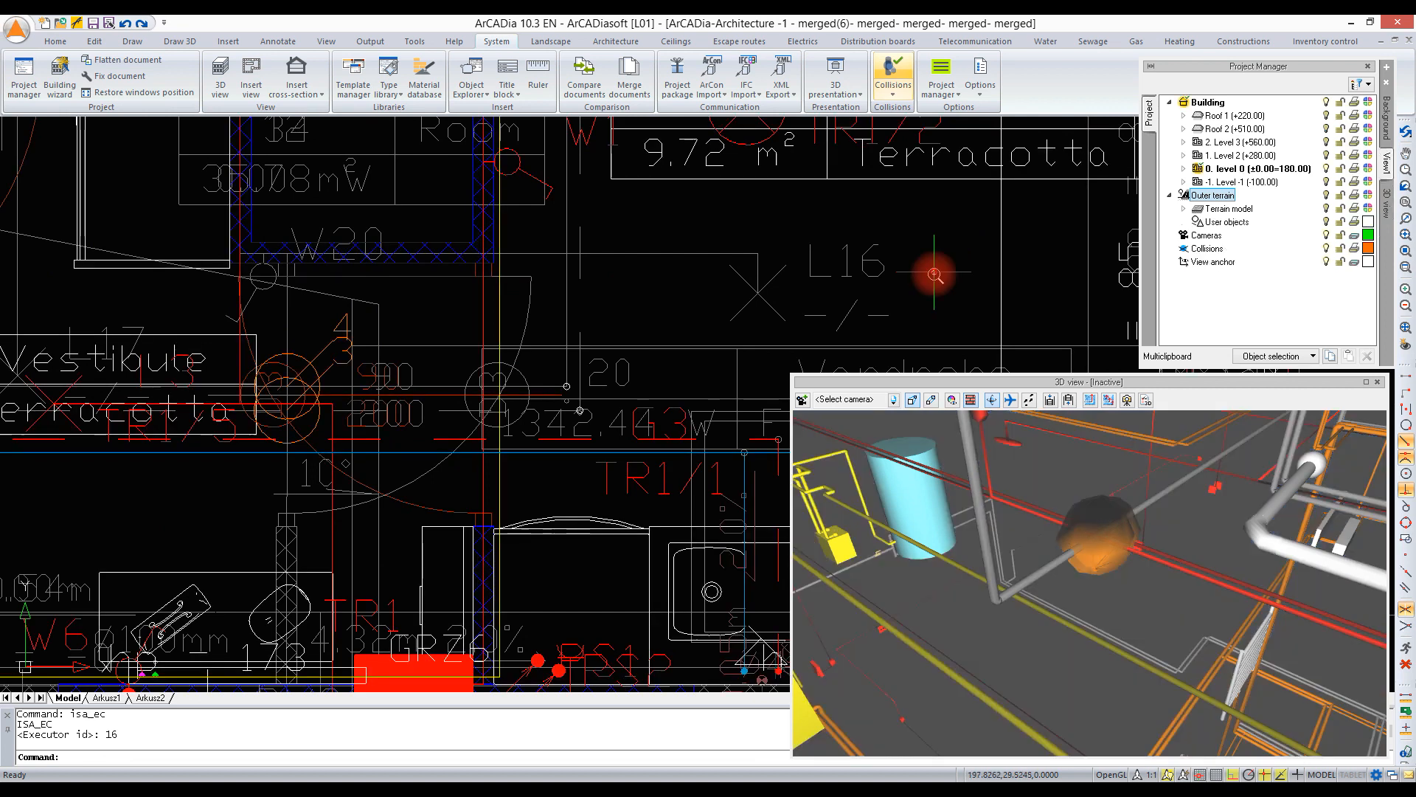
Display the collisions/intersections report for the project and export it to RTF.
scroll(948, 281, "down", 5)
middle_click_drag(788, 240, 709, 423)
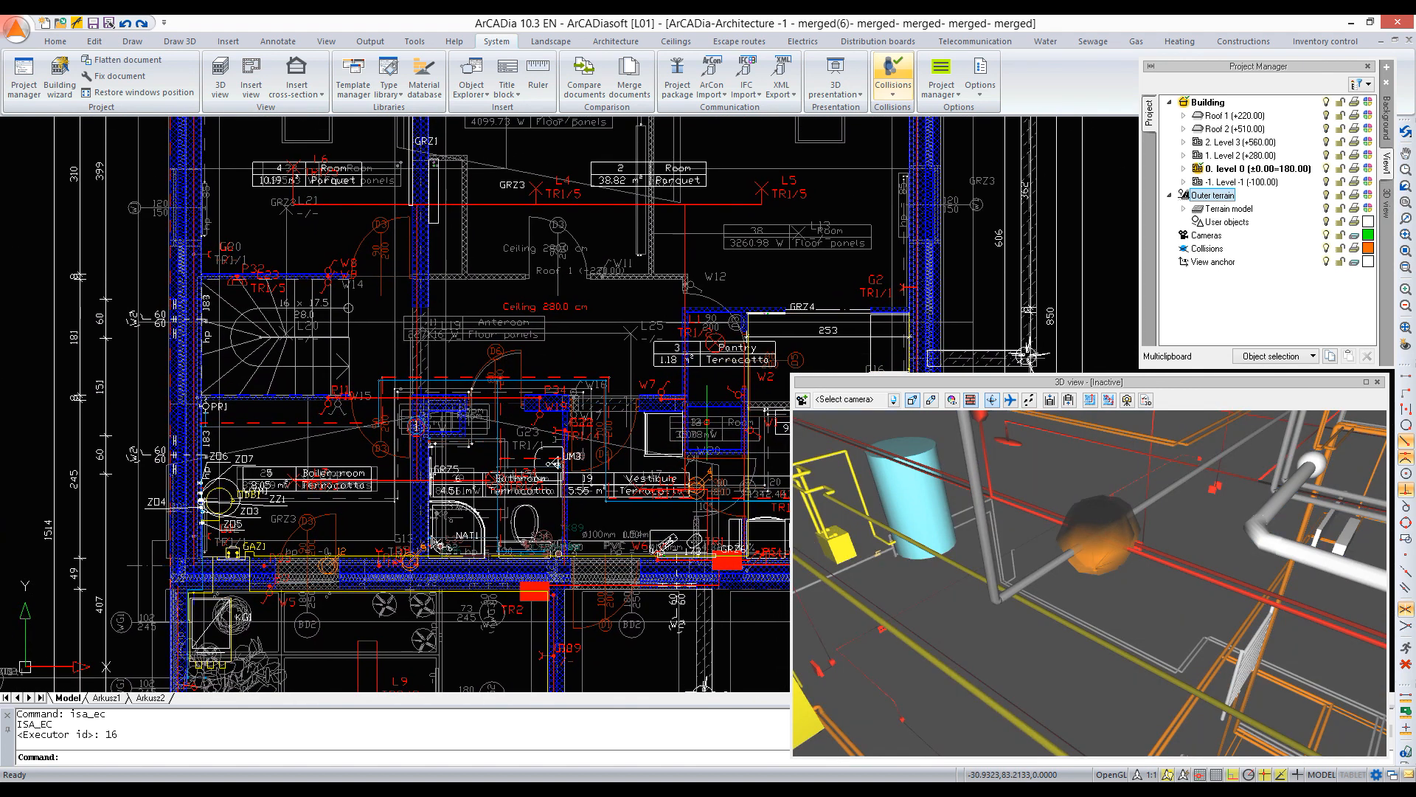
left_click(893, 102)
left_click(931, 156)
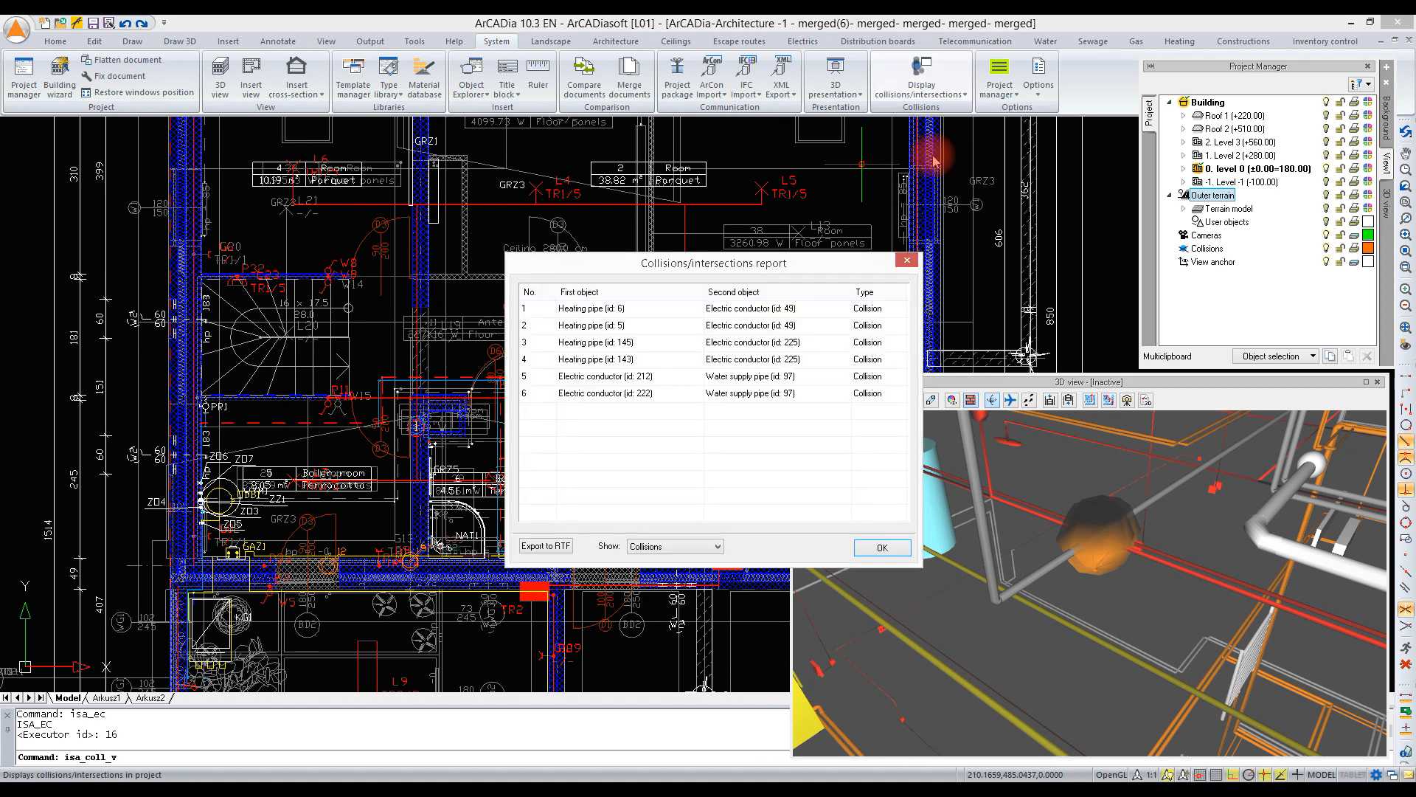
left_click_drag(685, 266, 445, 206)
left_click(302, 483)
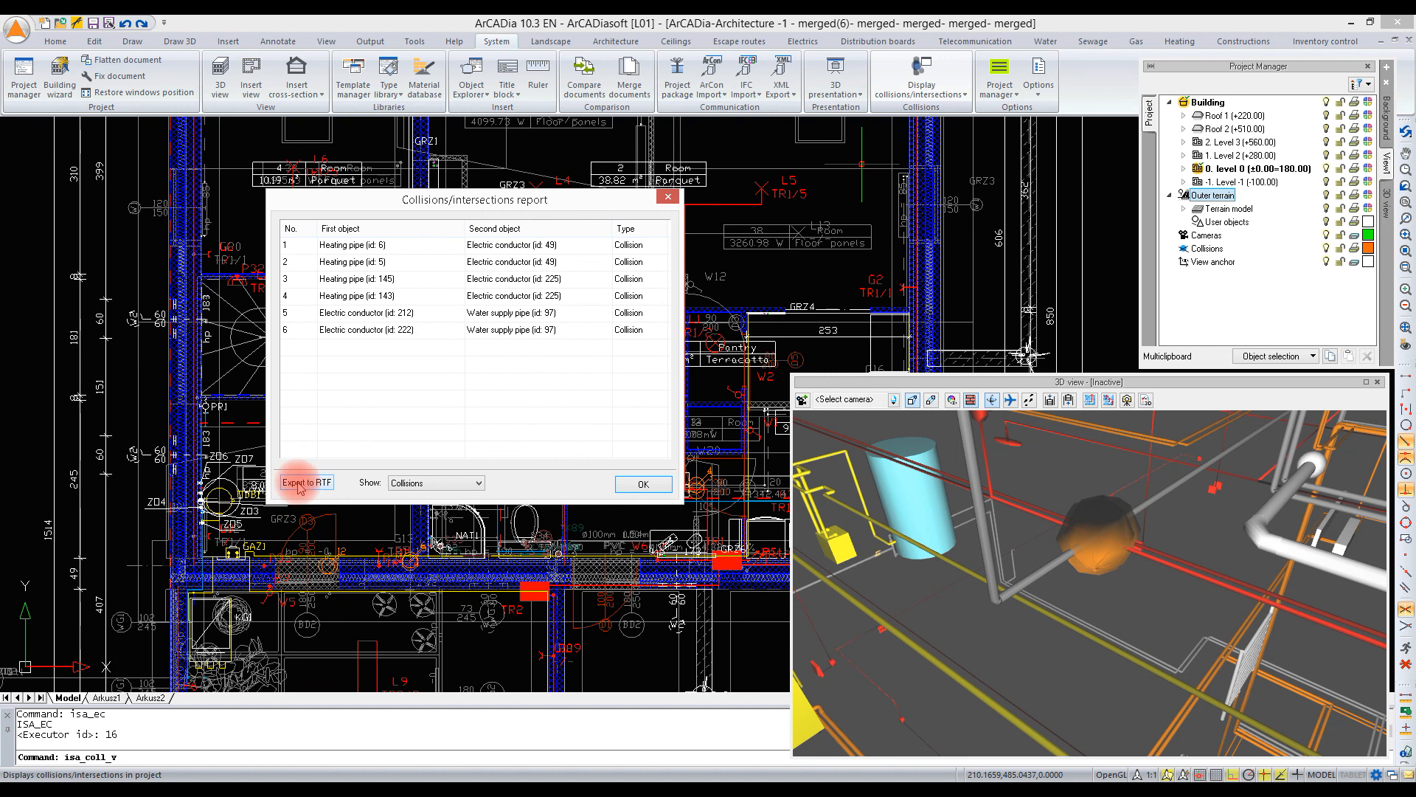